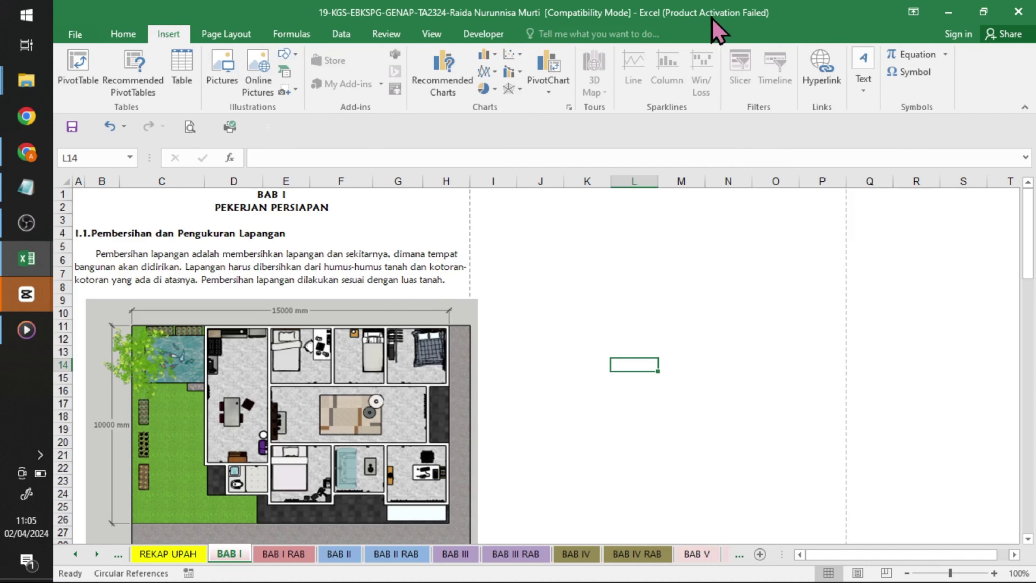
Open BAB I's header and footer in page layout and put the caret in the centre header
{"action": "left_click", "coordinate": [863, 94]}
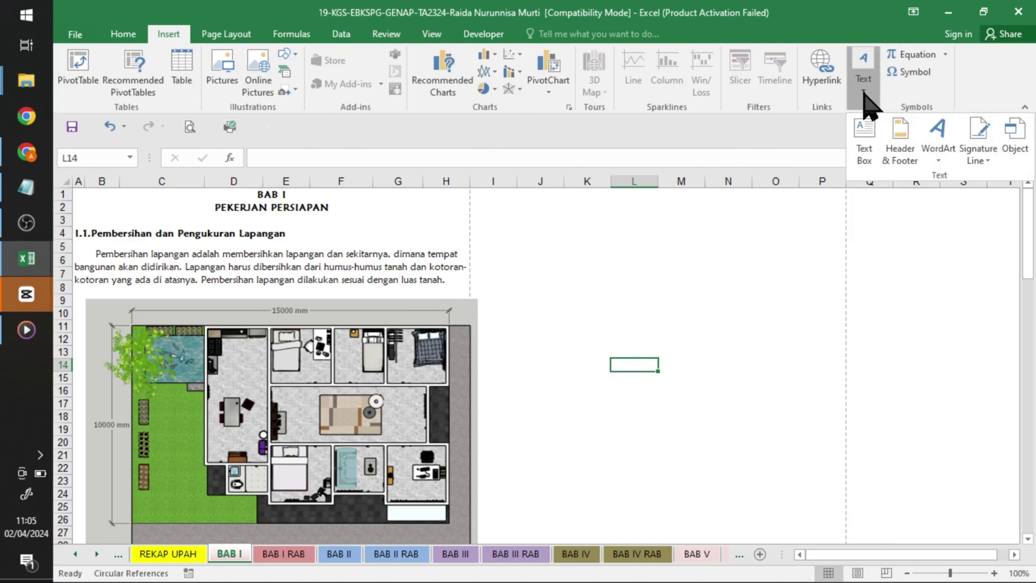
{"action": "left_click", "coordinate": [899, 143]}
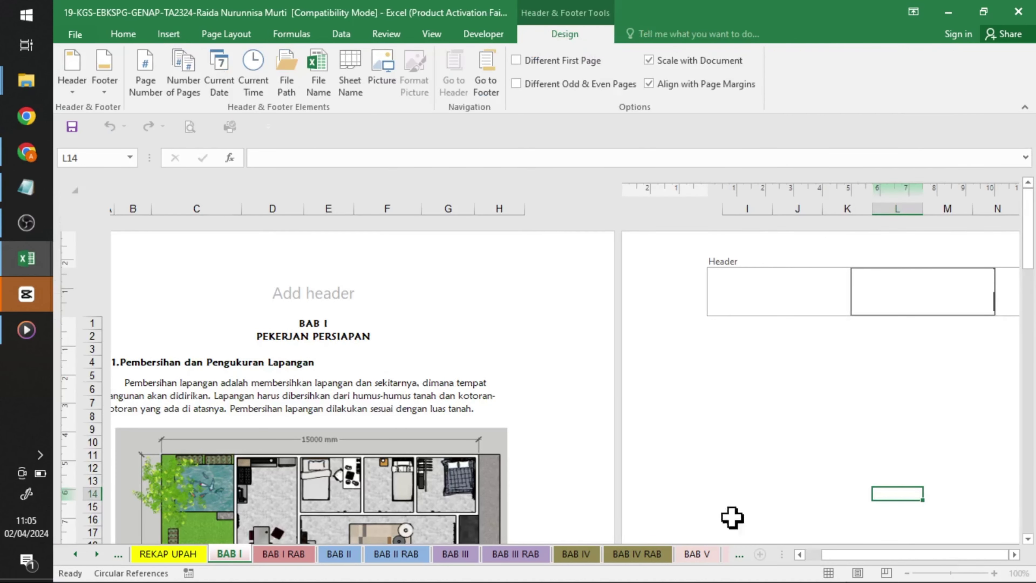
{"action": "left_click_drag", "start_coordinate": [874, 554], "coordinate": [740, 555]}
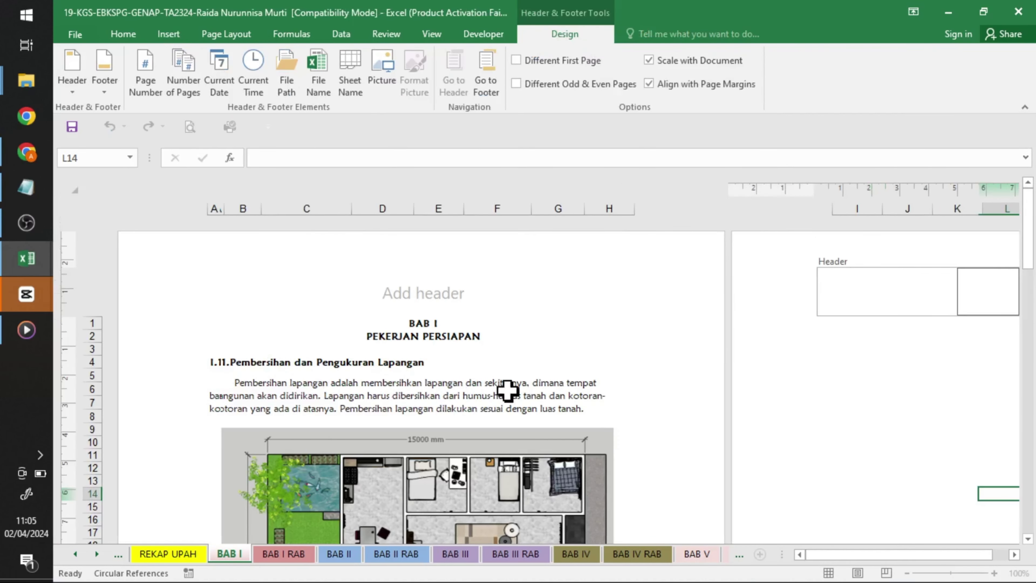
{"action": "left_click", "coordinate": [392, 294]}
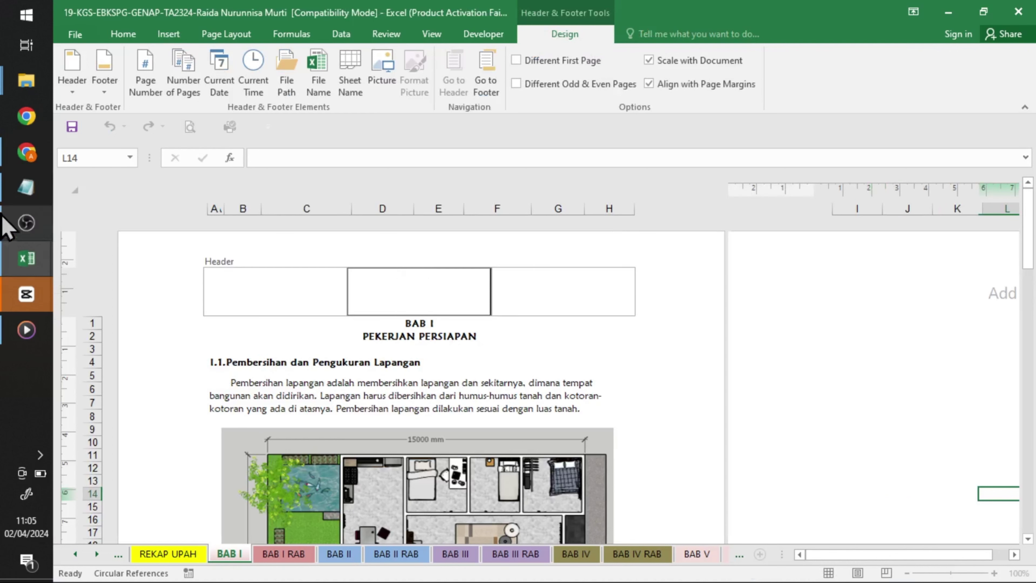
Paste 'RENCANA ANGGARAN BIAYA (PEKERJAAN PERSIAPAN)' from Notepad into the centre header
{"action": "left_click", "coordinate": [25, 193]}
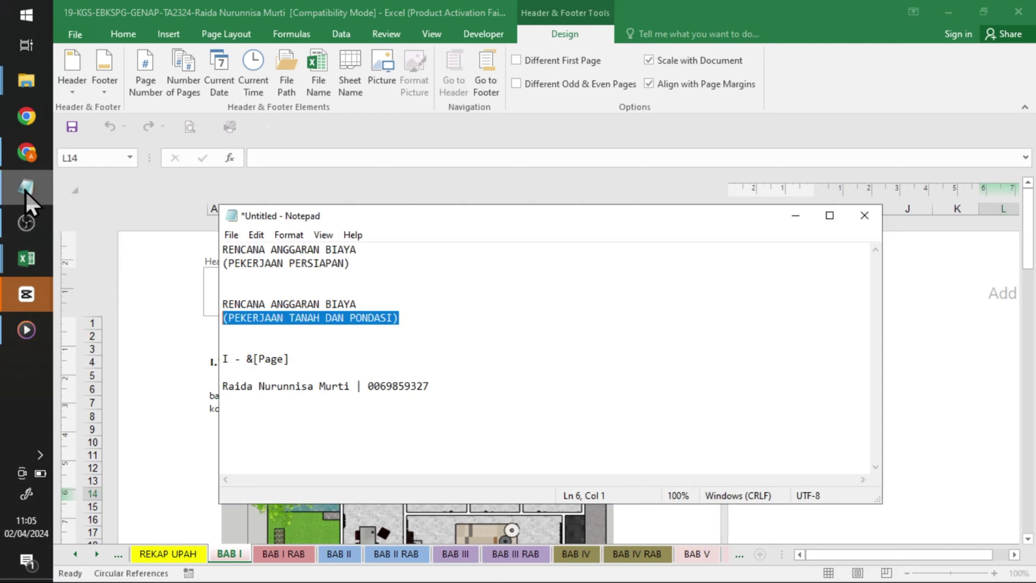
{"action": "left_click", "coordinate": [386, 305]}
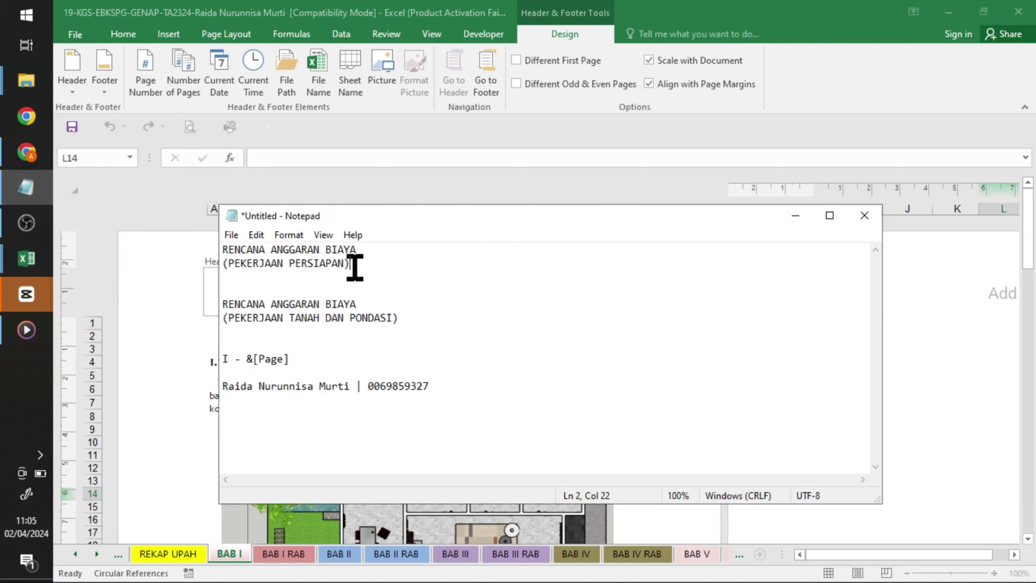
{"action": "left_click_drag", "start_coordinate": [351, 264], "coordinate": [215, 251]}
{"action": "key", "text": "ctrl+c"}
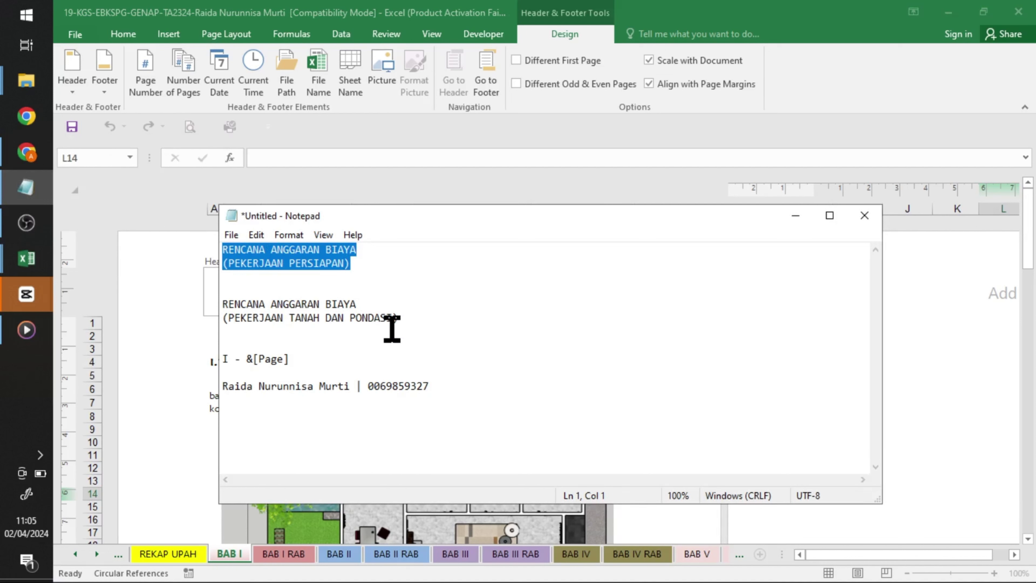
{"action": "left_click", "coordinate": [199, 347]}
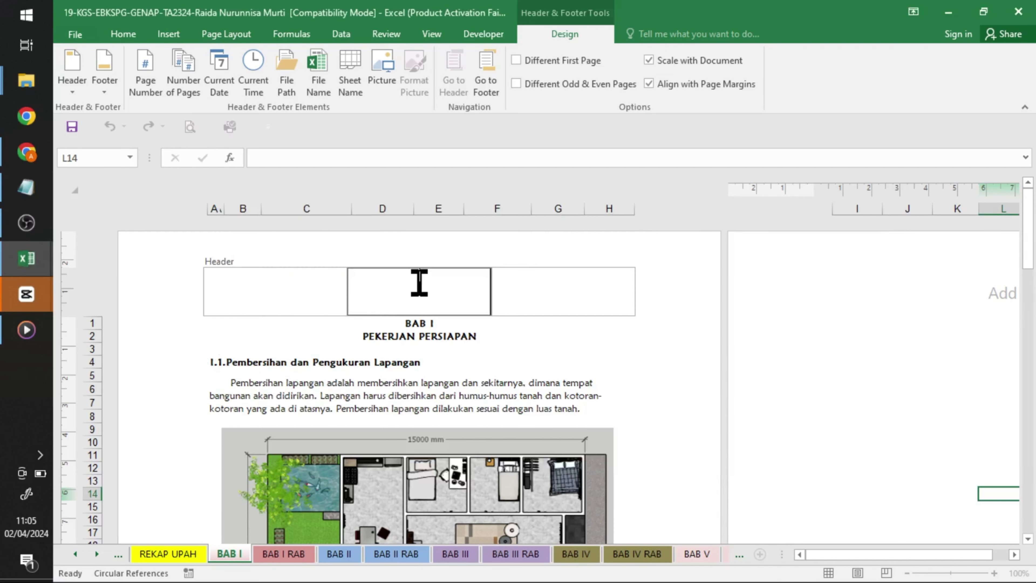
{"action": "key", "text": "ctrl+v"}
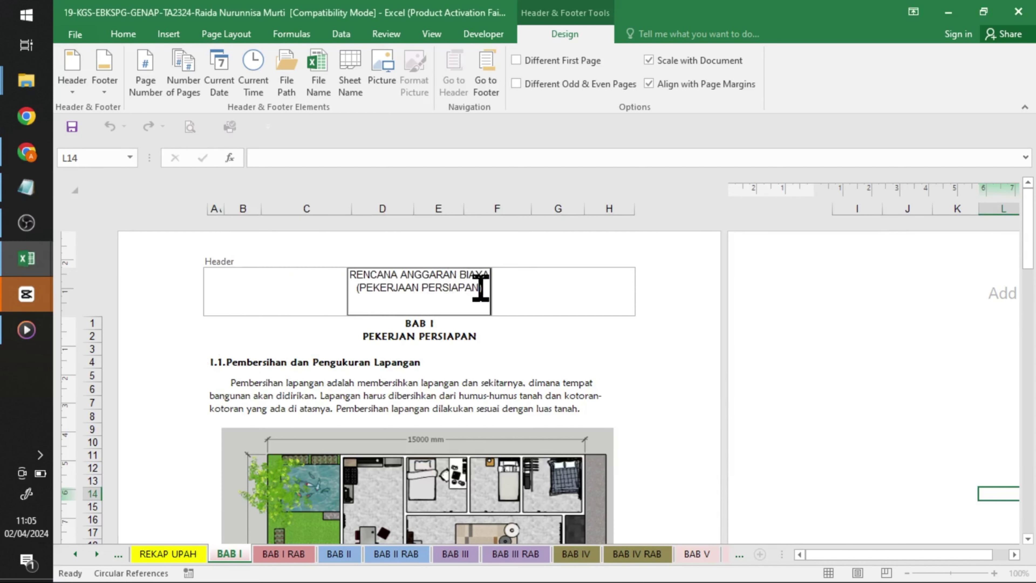
Set the header font to Maiandra GD and make the RENCANA ANGGARAN BIAYA line bold
{"action": "left_click_drag", "start_coordinate": [480, 287], "coordinate": [344, 273]}
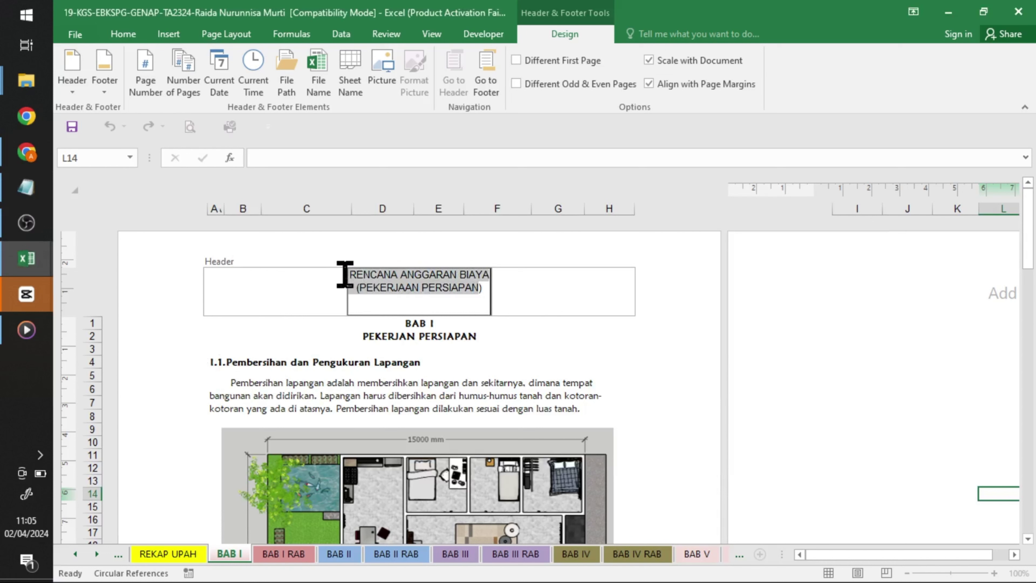
{"action": "left_click", "coordinate": [136, 29]}
{"action": "left_click", "coordinate": [167, 60]}
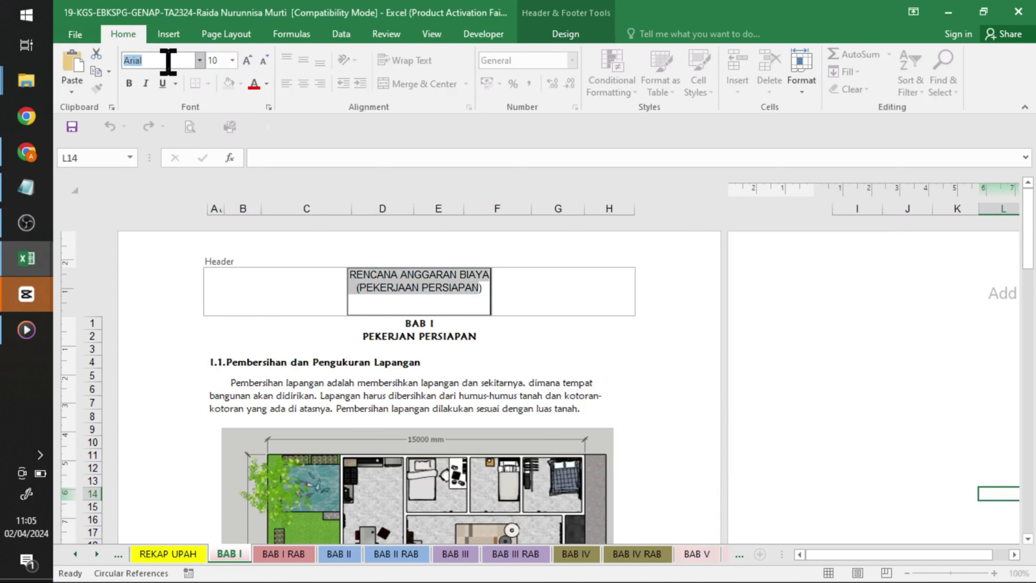
{"action": "type", "text": "Maiandra GD"}
{"action": "key", "text": "Return"}
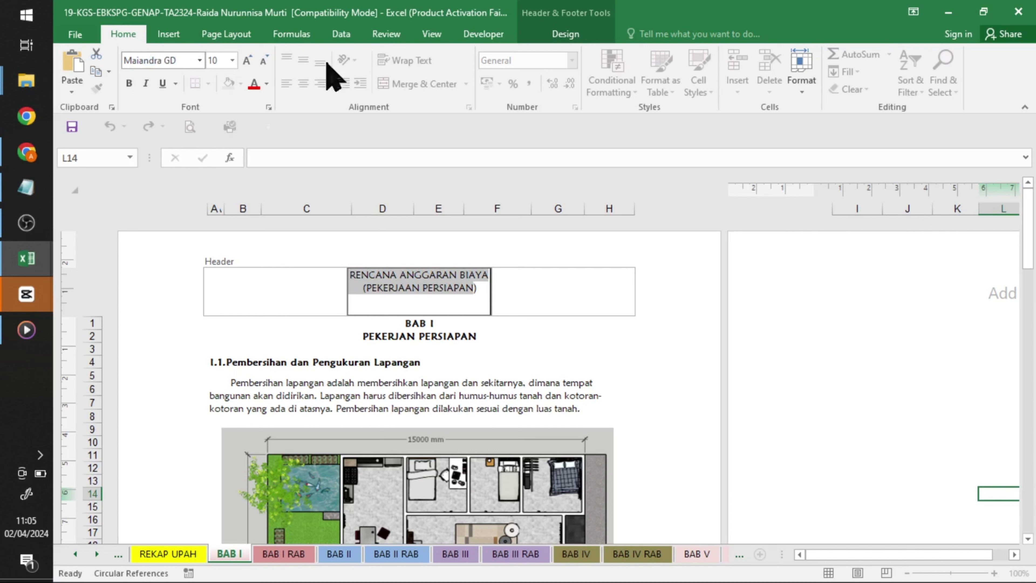
{"action": "left_click", "coordinate": [464, 290]}
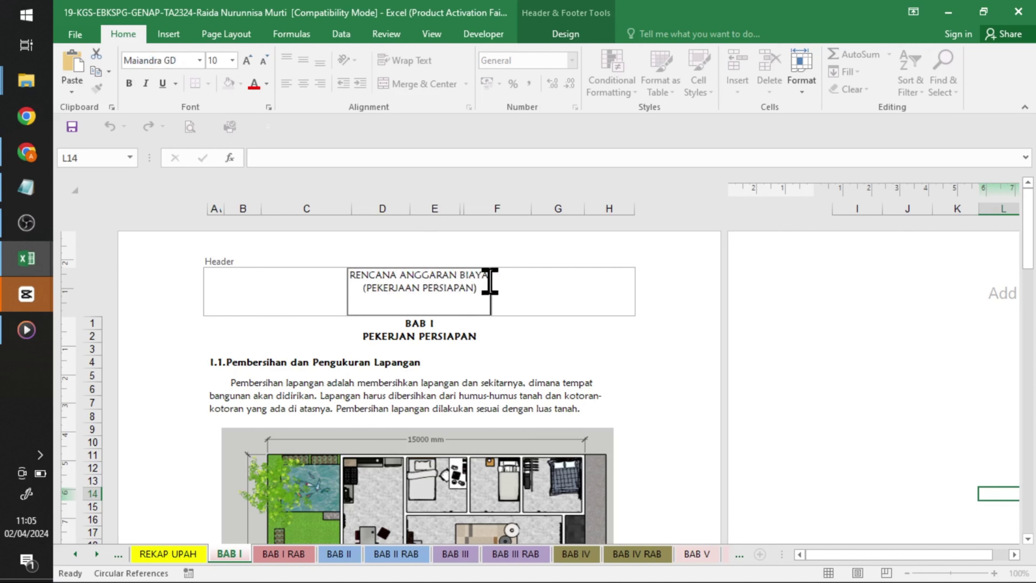
{"action": "left_click_drag", "start_coordinate": [489, 280], "coordinate": [333, 274]}
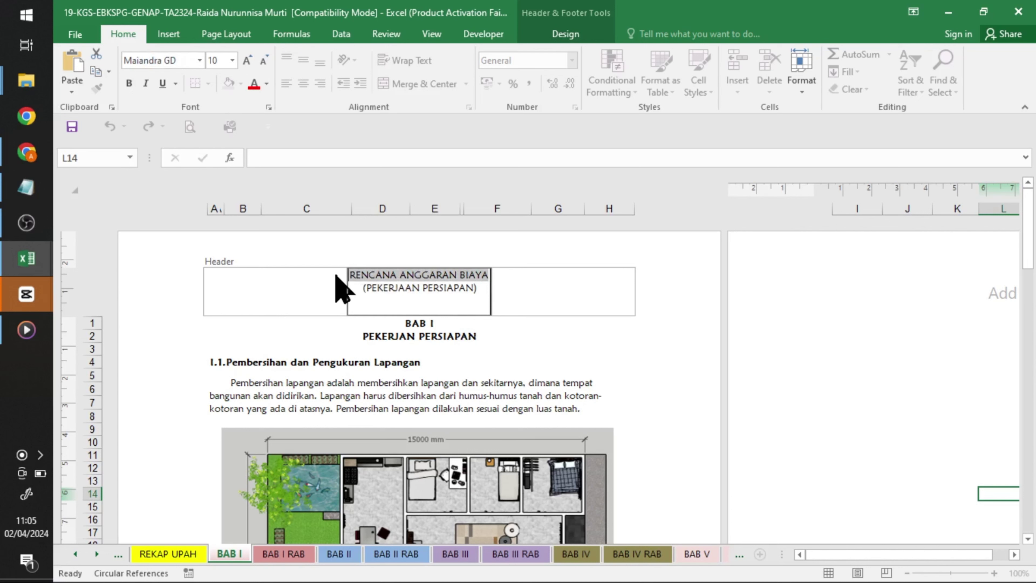
{"action": "key", "text": "ctrl+b"}
{"action": "left_click", "coordinate": [538, 335]}
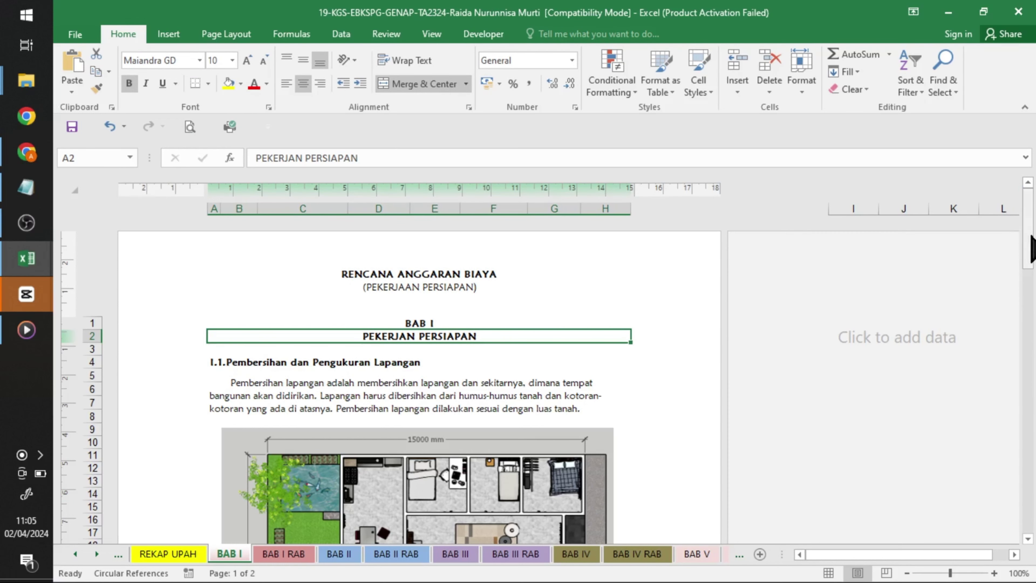
Paste the author's name and student ID from Notepad into the left footer
{"action": "left_click_drag", "start_coordinate": [1027, 229], "coordinate": [1034, 373]}
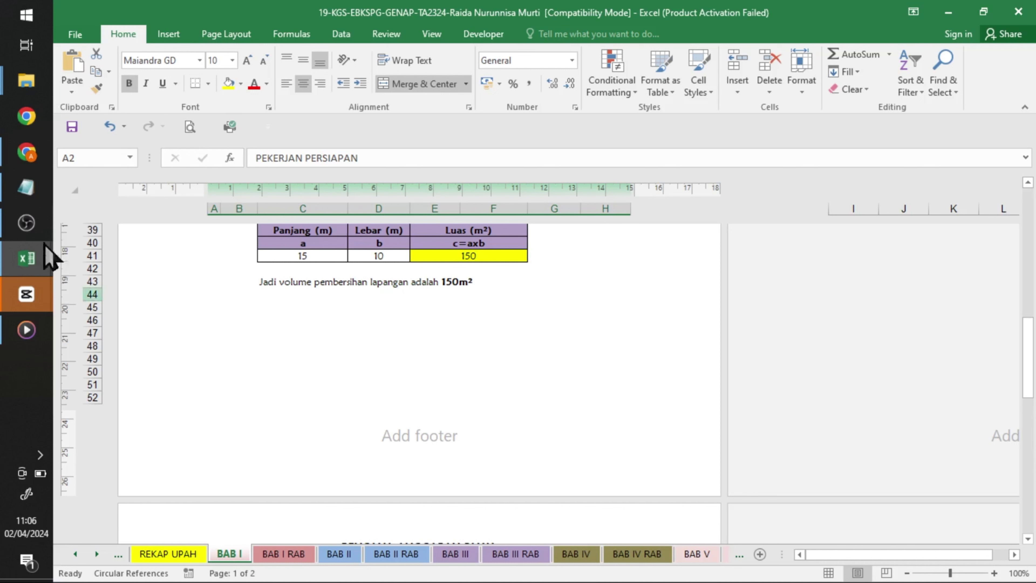
{"action": "left_click", "coordinate": [26, 187]}
{"action": "left_click", "coordinate": [275, 345]}
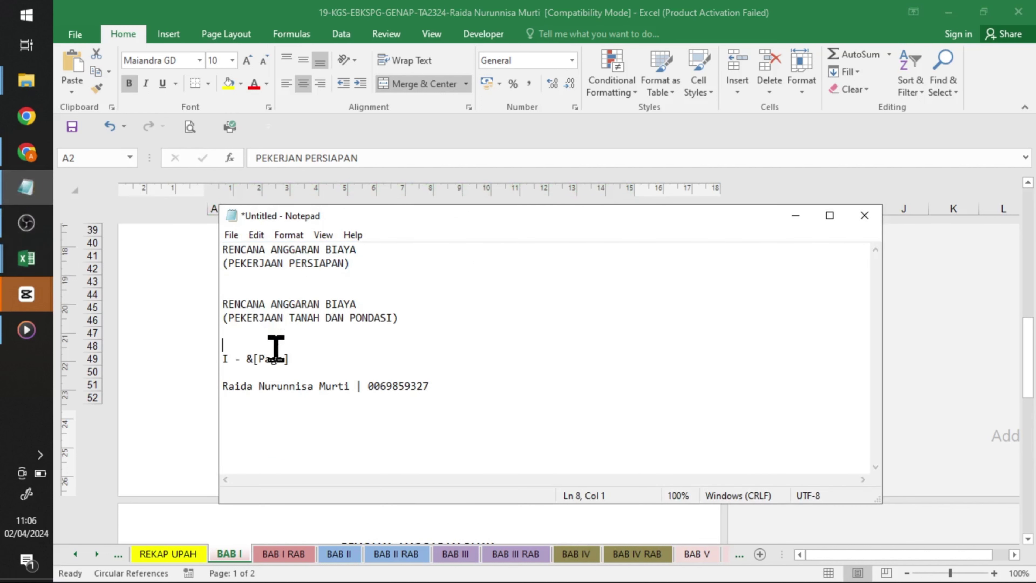
{"action": "left_click_drag", "start_coordinate": [436, 385], "coordinate": [209, 396]}
{"action": "key", "text": "ctrl+c"}
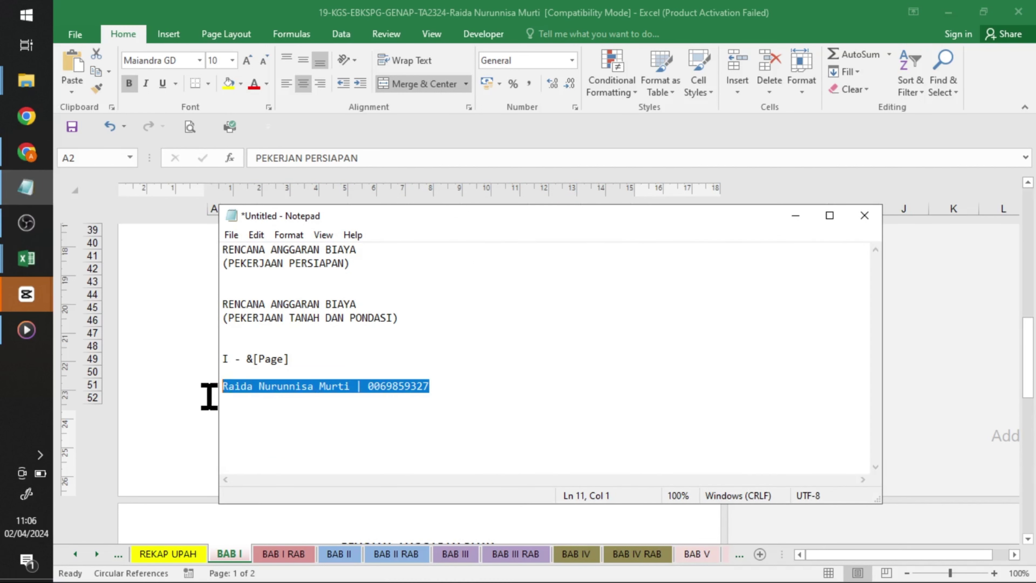
{"action": "left_click", "coordinate": [797, 216]}
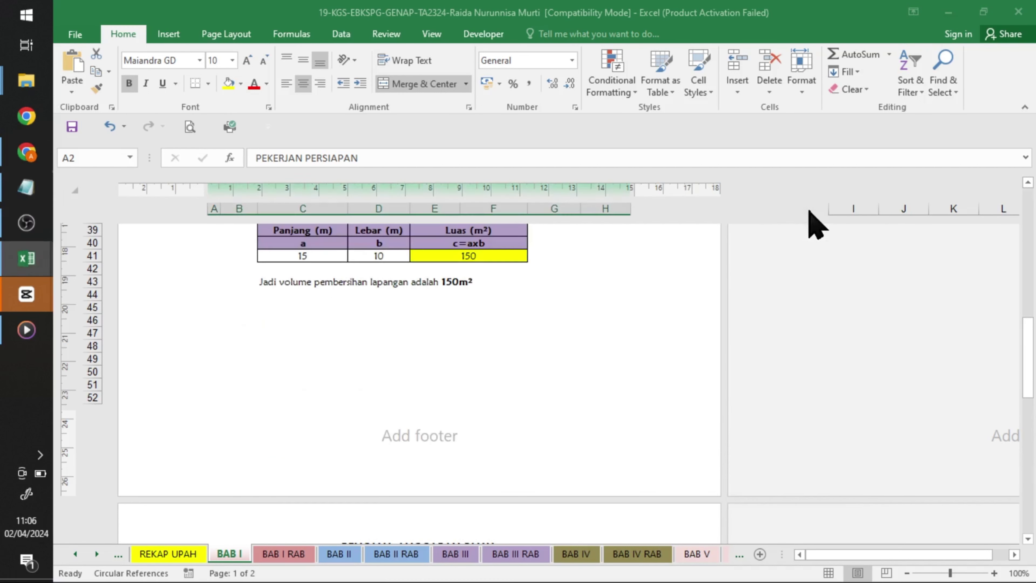
{"action": "left_click", "coordinate": [304, 452]}
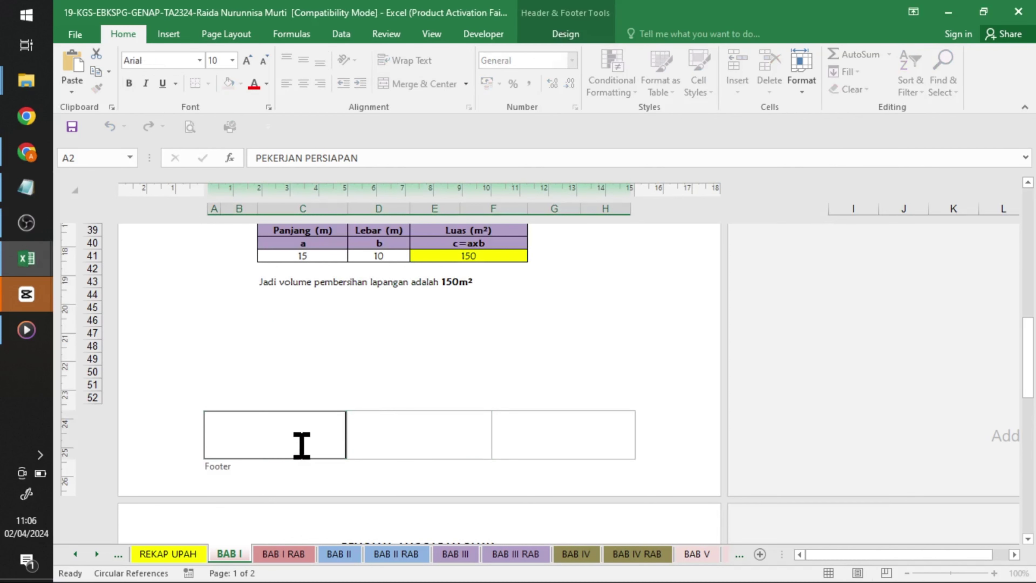
{"action": "key", "text": "ctrl+v"}
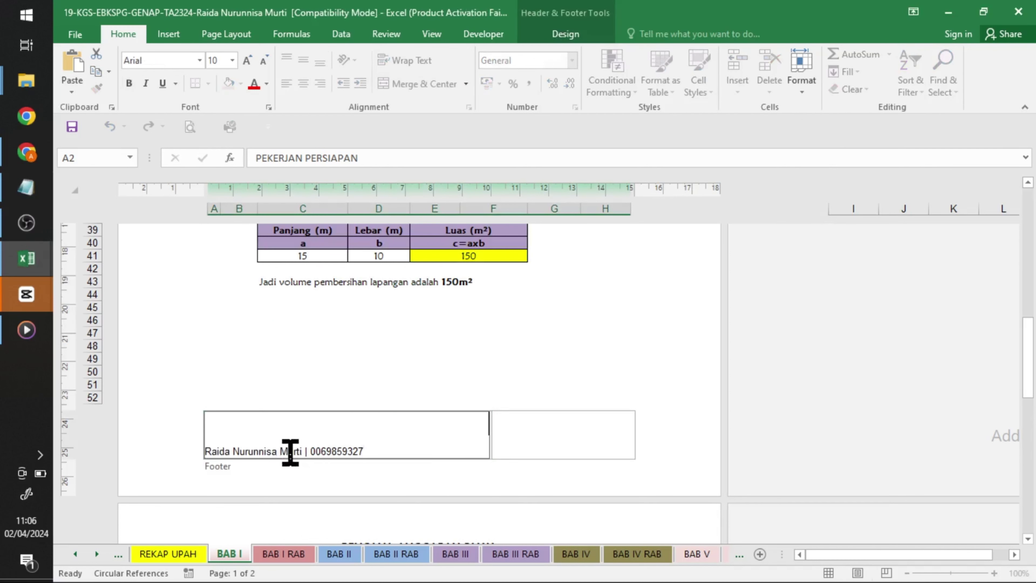
Make the author's name bold and set the whole left footer in Maiandra GD
{"action": "left_click_drag", "start_coordinate": [305, 451], "coordinate": [169, 449]}
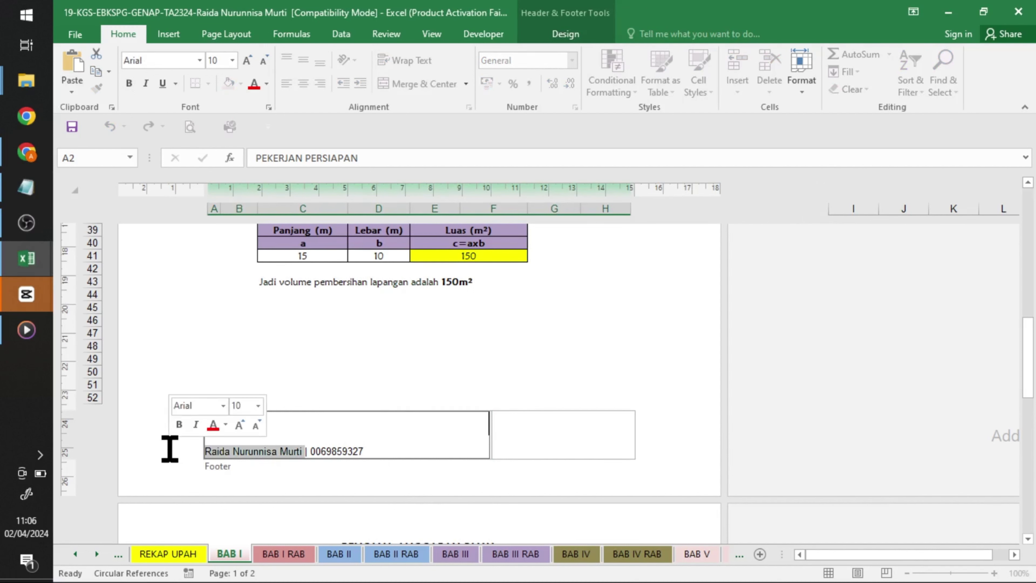
{"action": "left_click", "coordinate": [129, 83]}
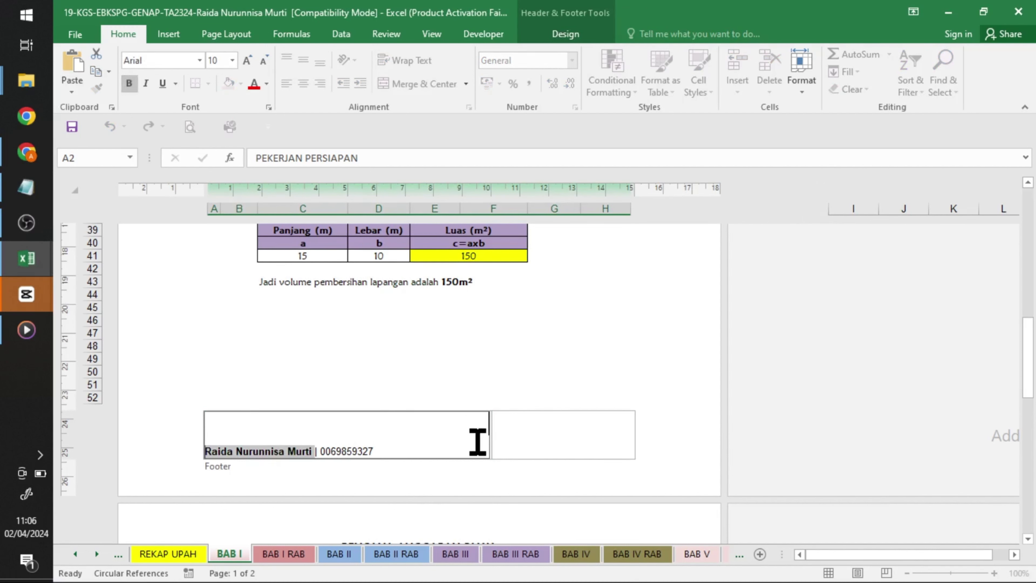
{"action": "left_click", "coordinate": [380, 450]}
{"action": "left_click_drag", "start_coordinate": [380, 450], "coordinate": [189, 452]}
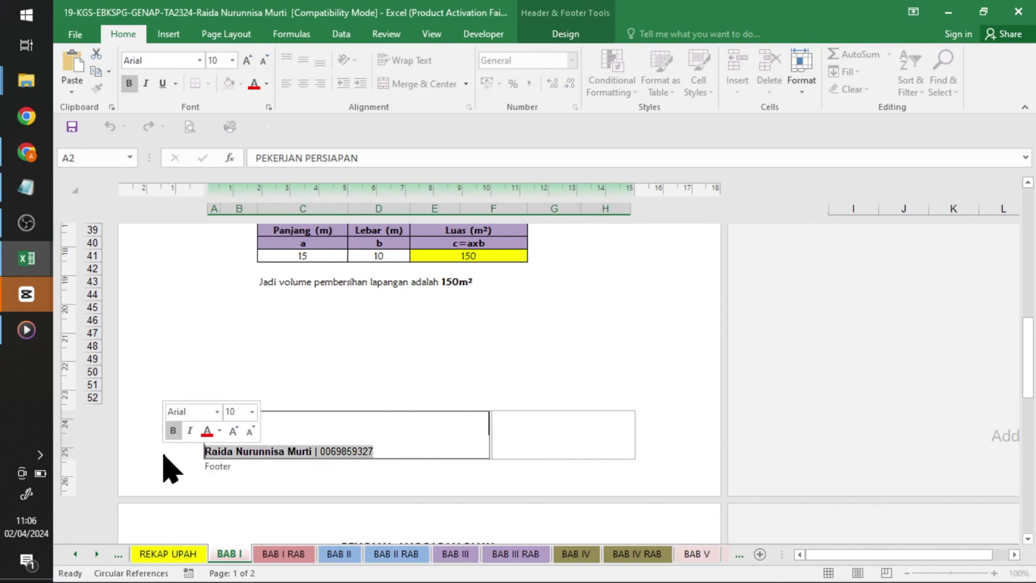
{"action": "left_click", "coordinate": [165, 61]}
{"action": "type", "text": "Maiandra GD"}
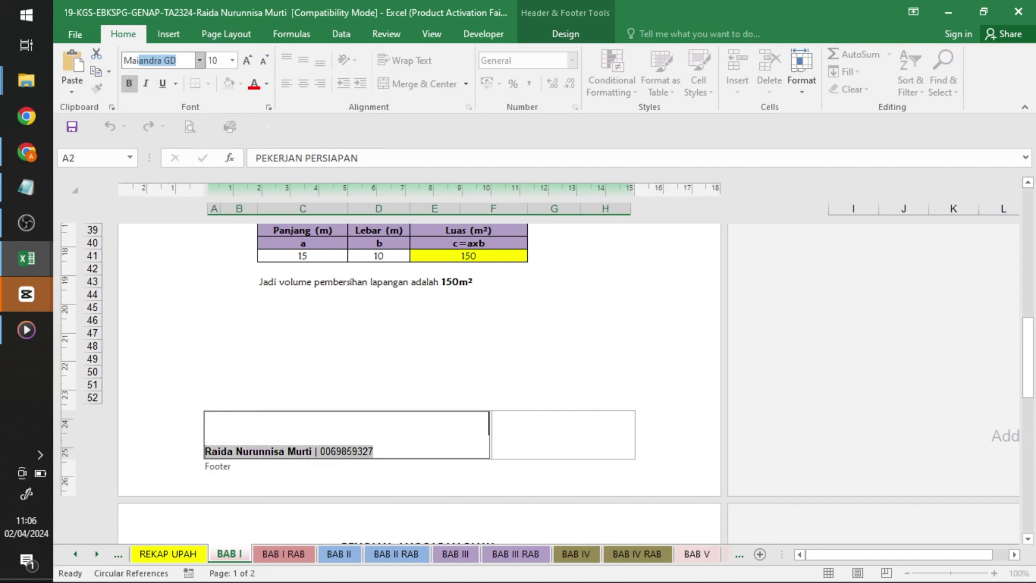
{"action": "key", "text": "Return"}
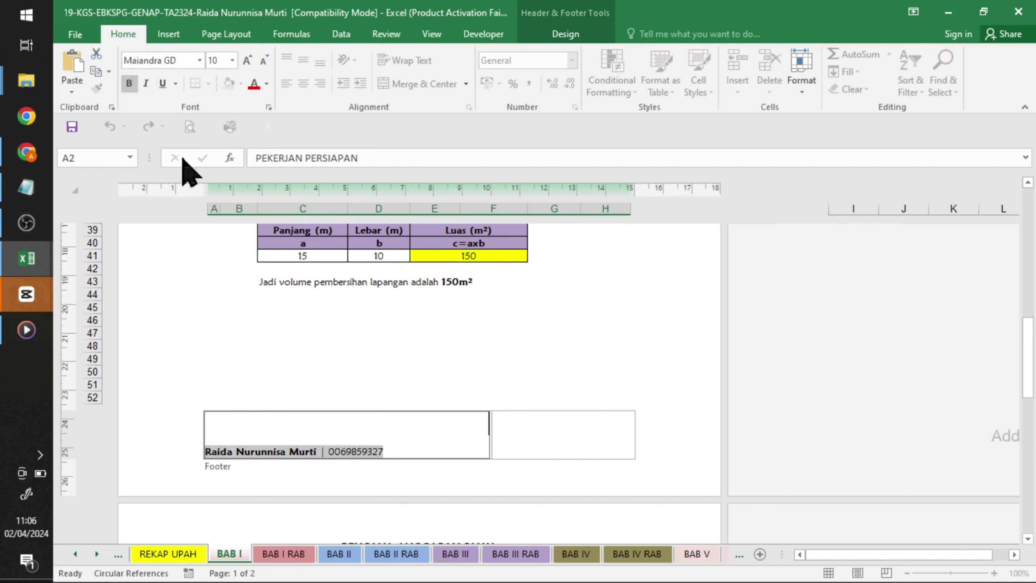
Add the chapter page number I - &[Page] to the right footer in Maiandra GD
{"action": "left_click", "coordinate": [529, 429]}
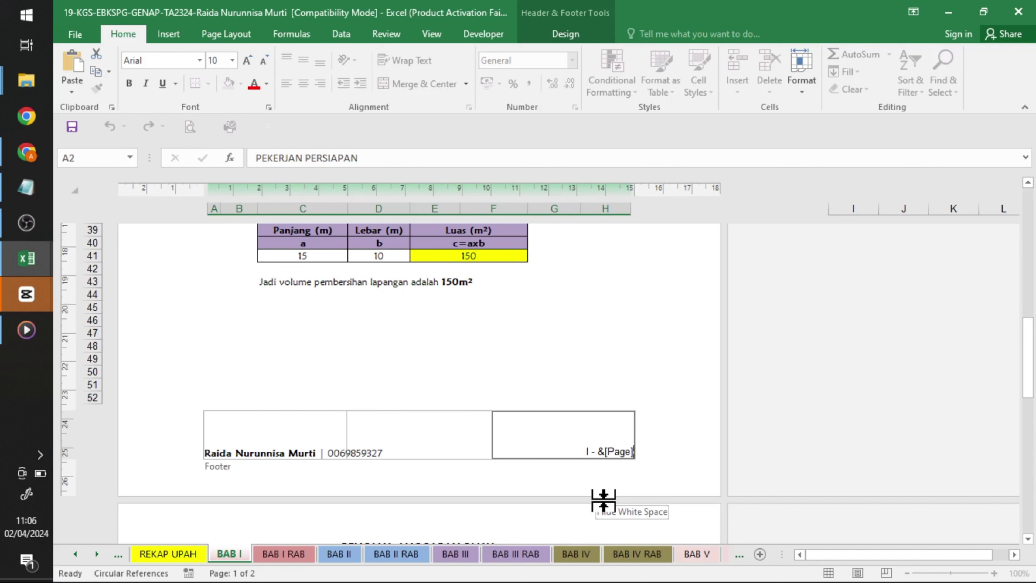
{"action": "left_click", "coordinate": [560, 357]}
{"action": "left_click", "coordinate": [610, 446]}
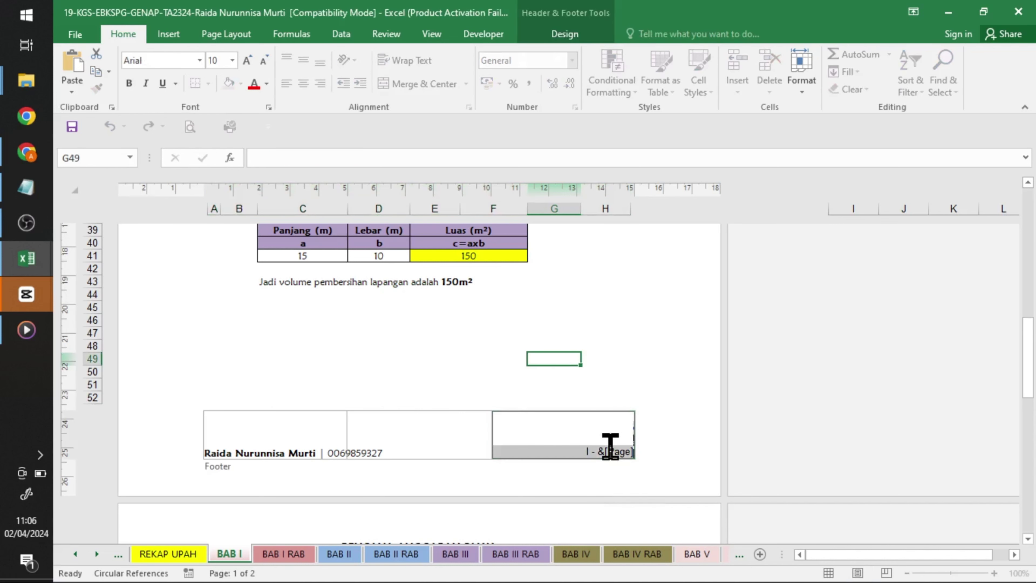
{"action": "left_click", "coordinate": [169, 61]}
{"action": "type", "text": "Maiandra GD"}
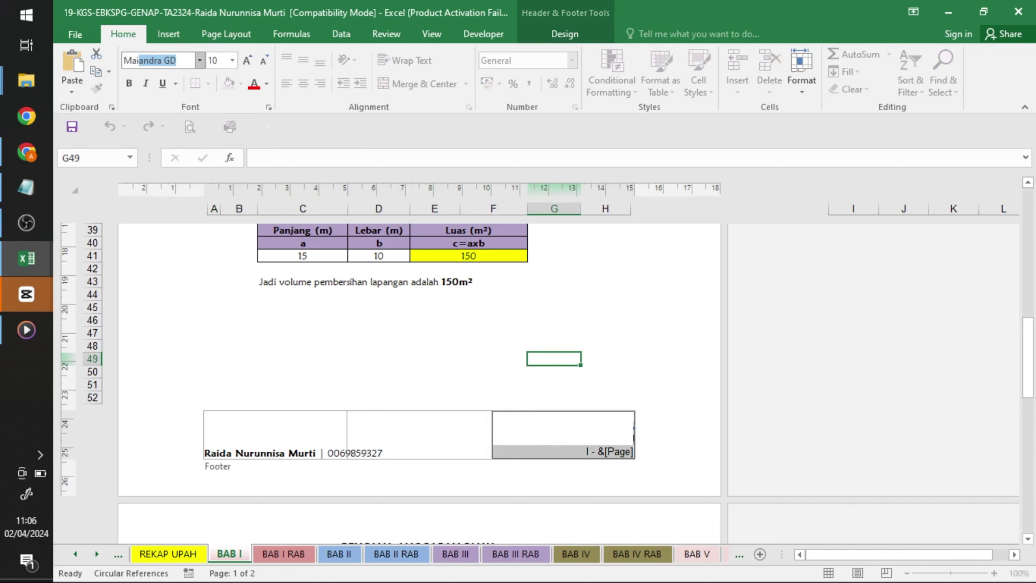
{"action": "key", "text": "Return"}
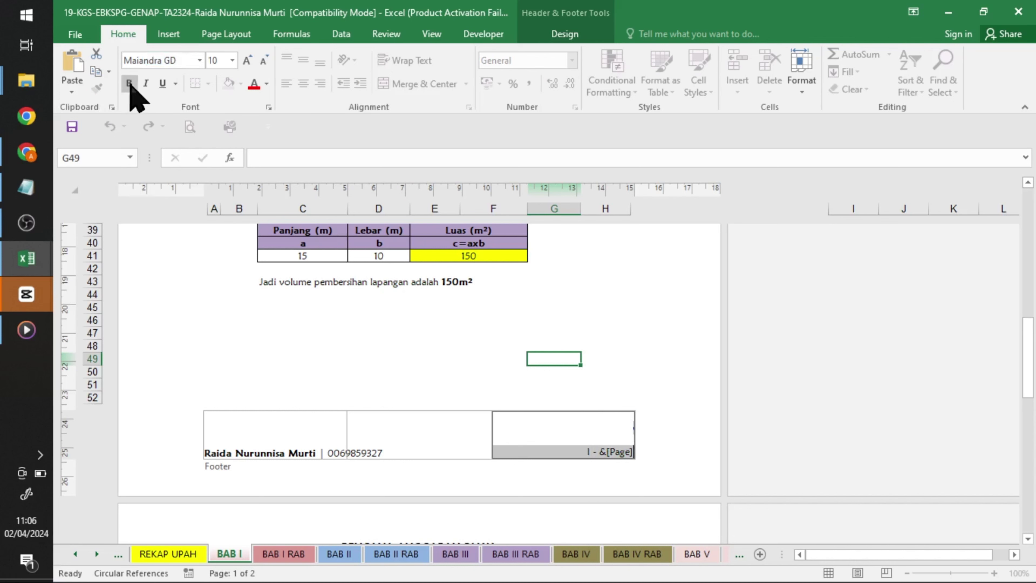
{"action": "left_click", "coordinate": [451, 342]}
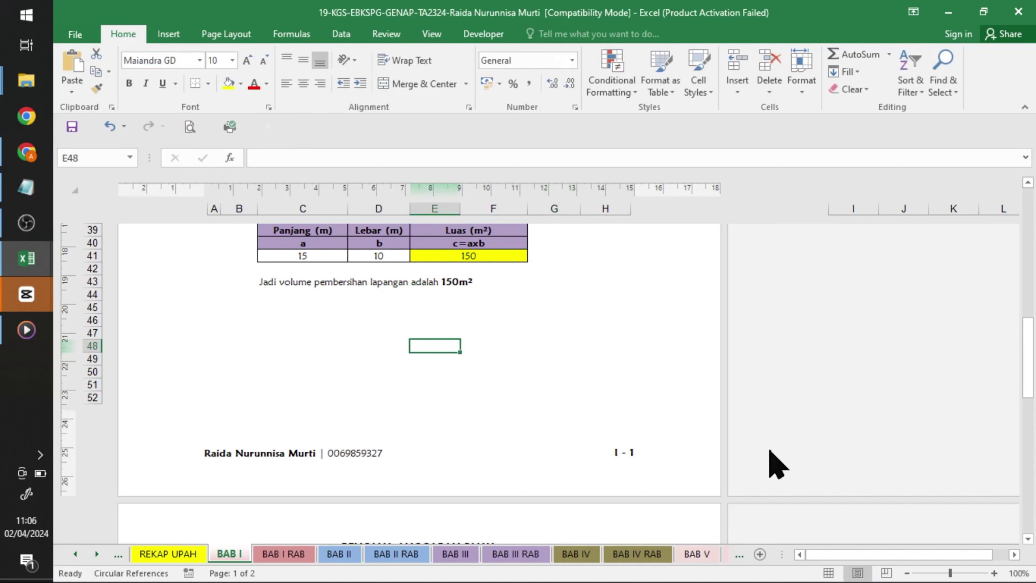
{"action": "left_click_drag", "start_coordinate": [1032, 366], "coordinate": [1032, 530]}
{"action": "left_click", "coordinate": [1028, 538]}
{"action": "scroll", "coordinate": [1030, 547], "scroll_direction": "down", "scroll_amount": 4}
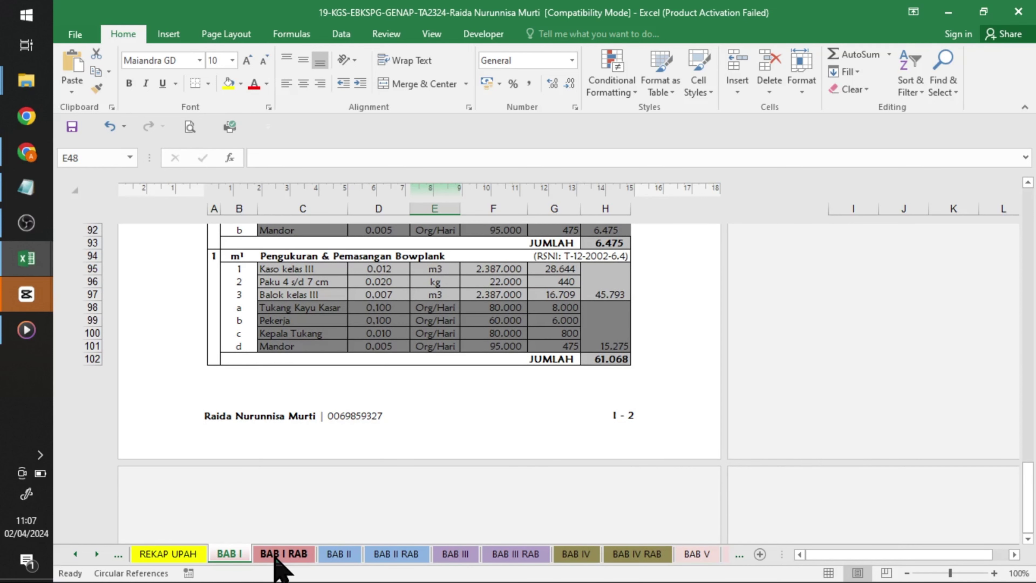
{"action": "left_click", "coordinate": [283, 554]}
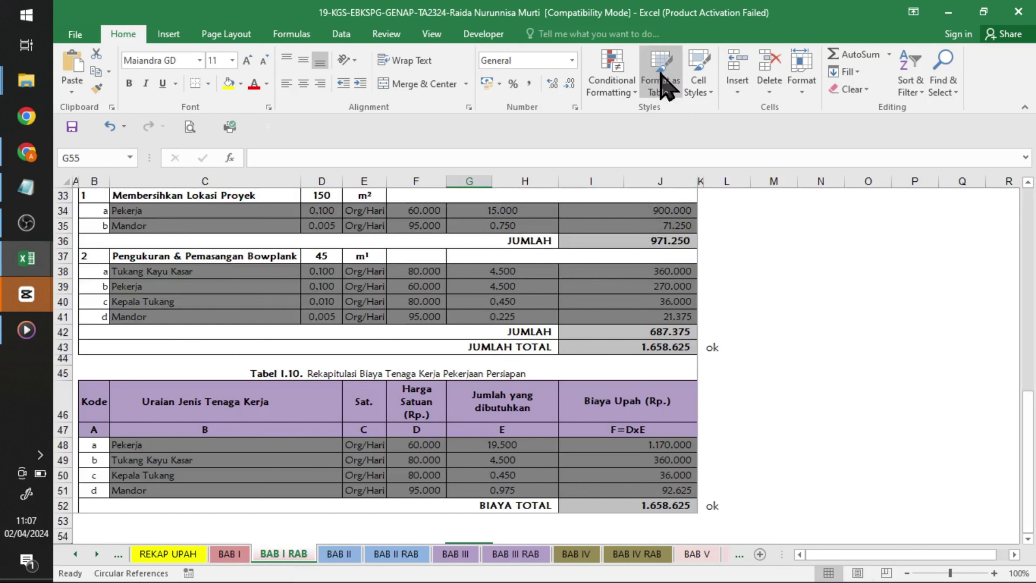
{"action": "left_click", "coordinate": [168, 35]}
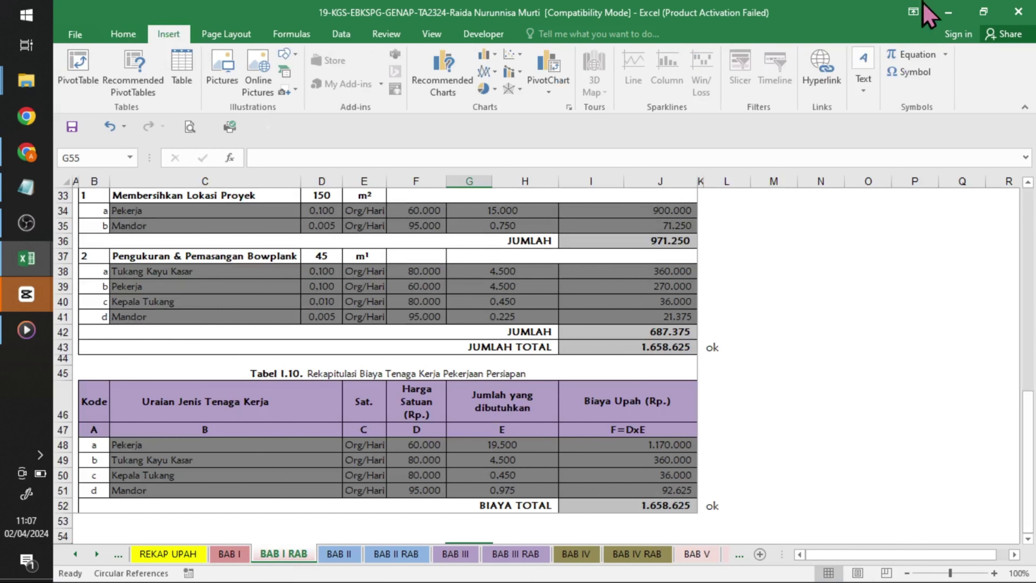
{"action": "left_click", "coordinate": [871, 98]}
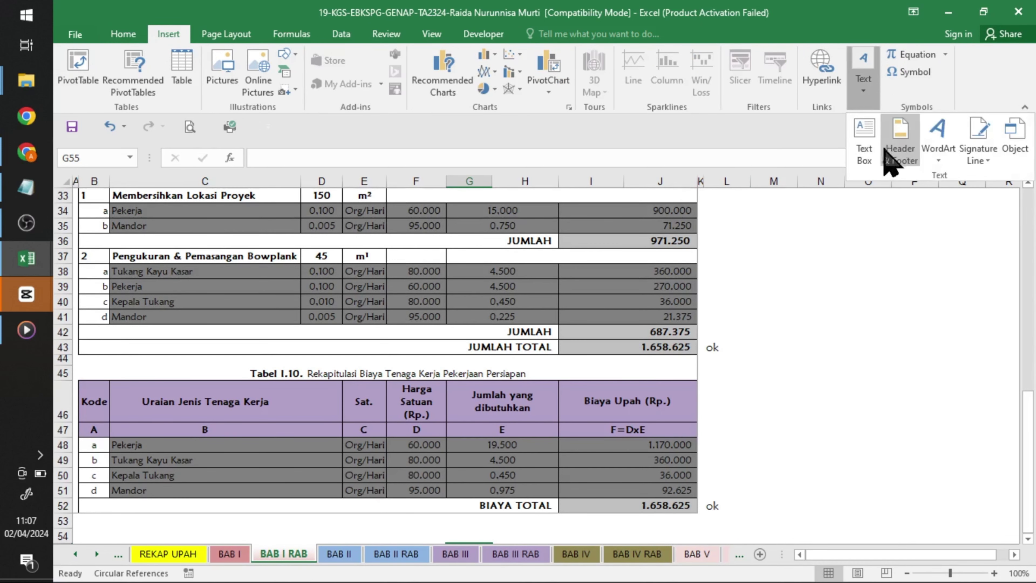
{"action": "left_click", "coordinate": [906, 157]}
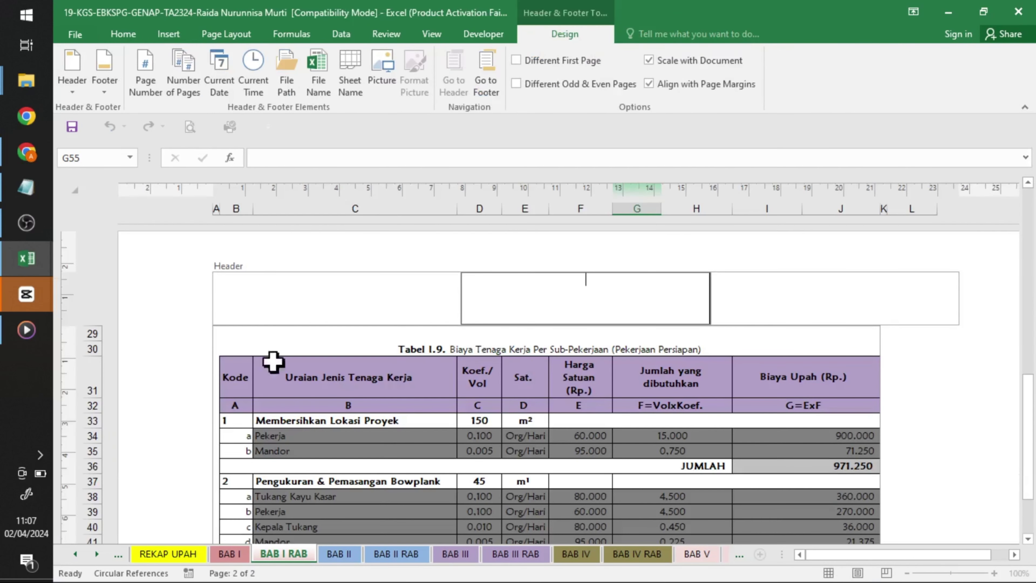
{"action": "left_click", "coordinate": [229, 554]}
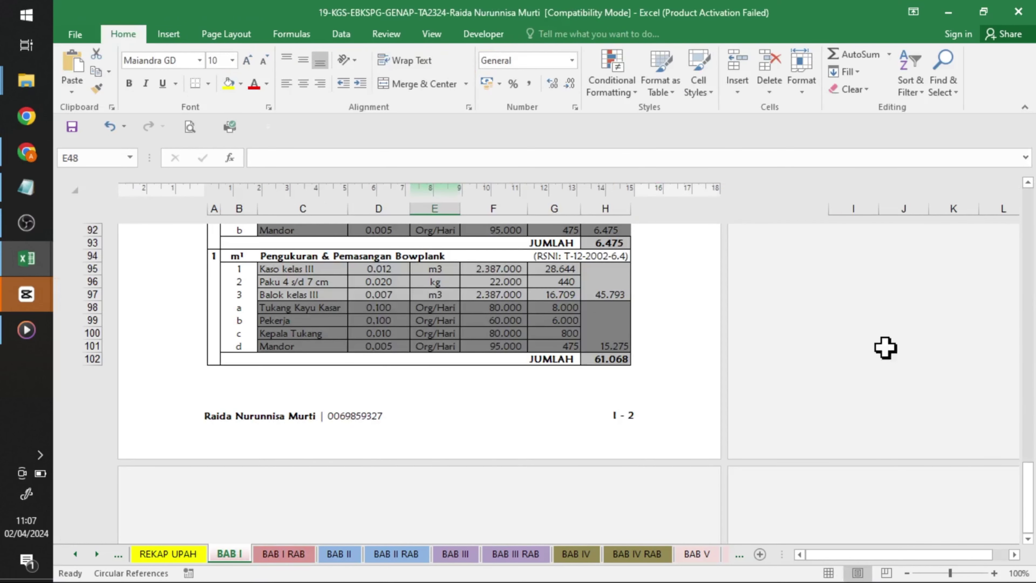
{"action": "mouse_move", "coordinate": [1033, 523]}
{"action": "left_mouse_down"}
{"action": "mouse_move", "coordinate": [1004, 277]}
{"action": "mouse_move", "coordinate": [1025, 235]}
{"action": "left_mouse_up"}
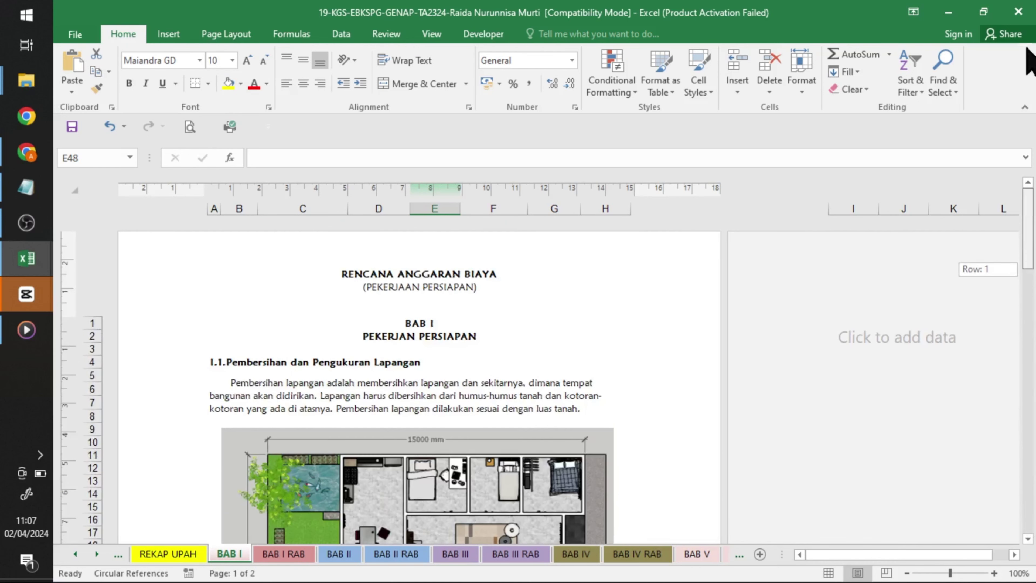
Paste BAB I's RENCANA ANGGARAN BIAYA title into BAB I RAB's centre header
{"action": "left_click", "coordinate": [476, 284]}
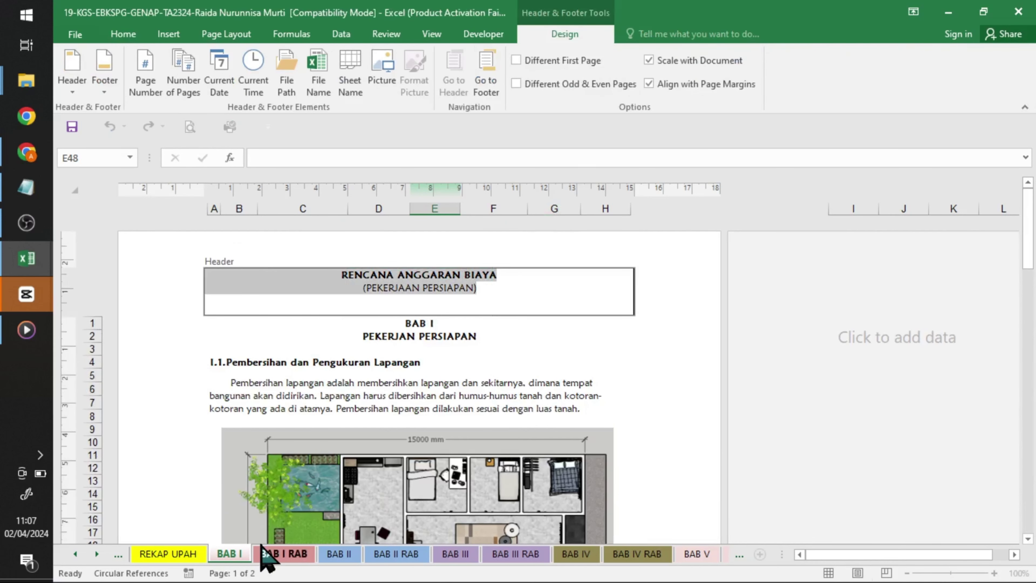
{"action": "left_click", "coordinate": [267, 555]}
{"action": "left_click", "coordinate": [581, 302]}
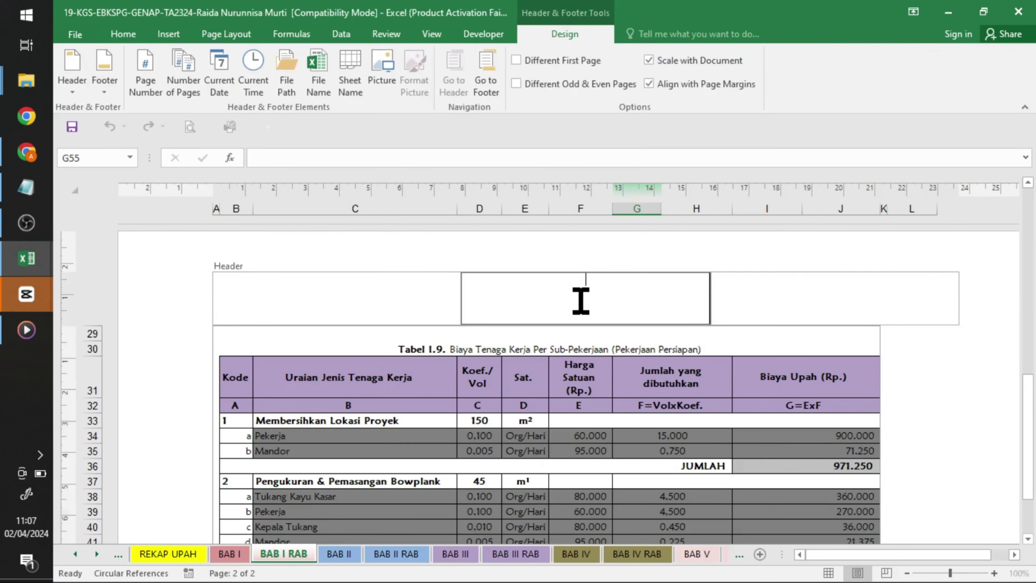
{"action": "type", "text": "RENCANA ANGGARAN BIAYA (PEKERJAAN PERSIAPAN)"}
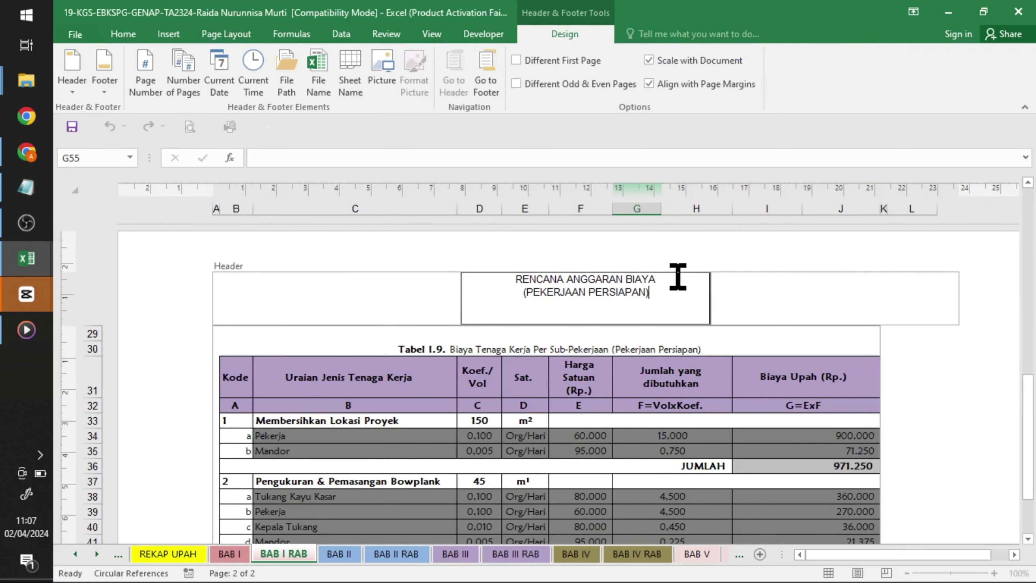
Bold the header's first line and set both header lines in Maiandra GD
{"action": "left_click_drag", "start_coordinate": [656, 279], "coordinate": [498, 271]}
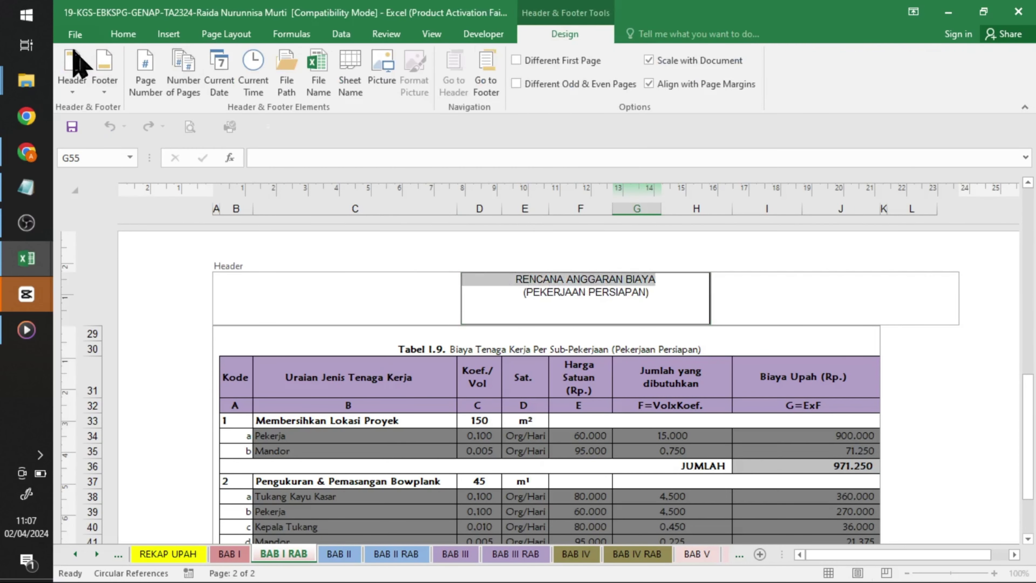
{"action": "left_click", "coordinate": [125, 33]}
{"action": "left_click", "coordinate": [129, 84]}
{"action": "type", "text": "Mai"}
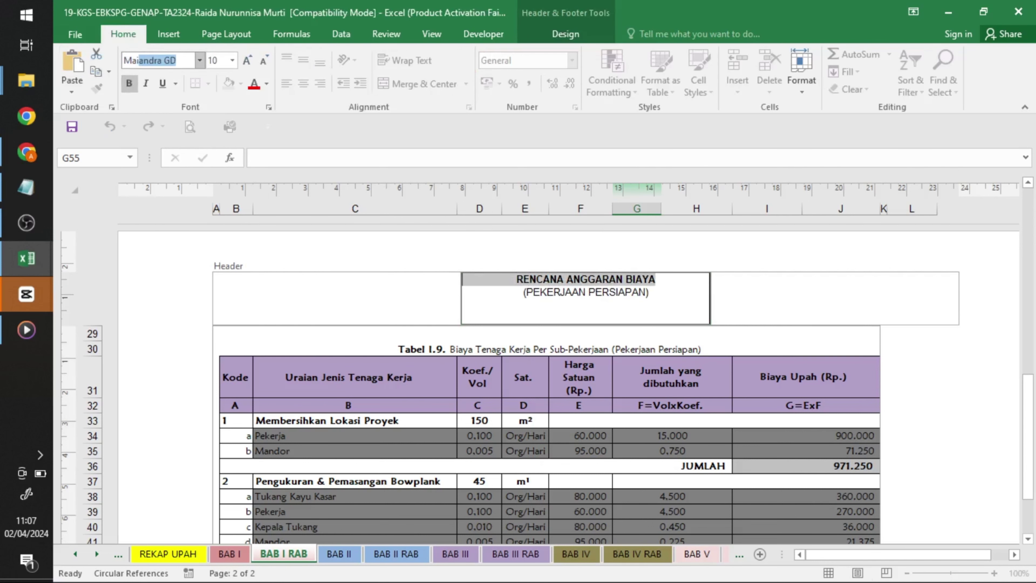
{"action": "key", "text": "Return"}
{"action": "left_click_drag", "start_coordinate": [649, 292], "coordinate": [469, 278]}
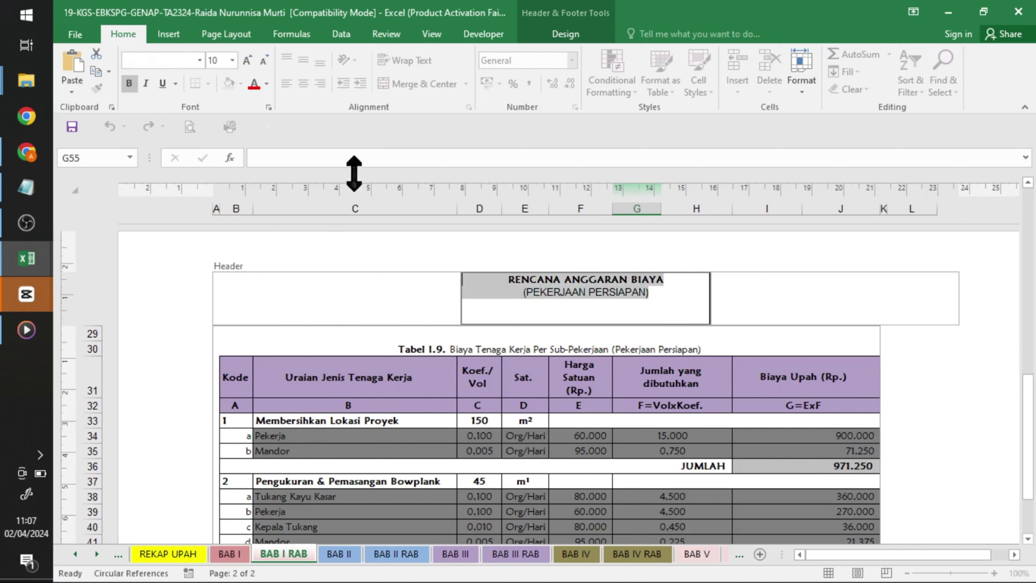
{"action": "type", "text": "Maiandra GD"}
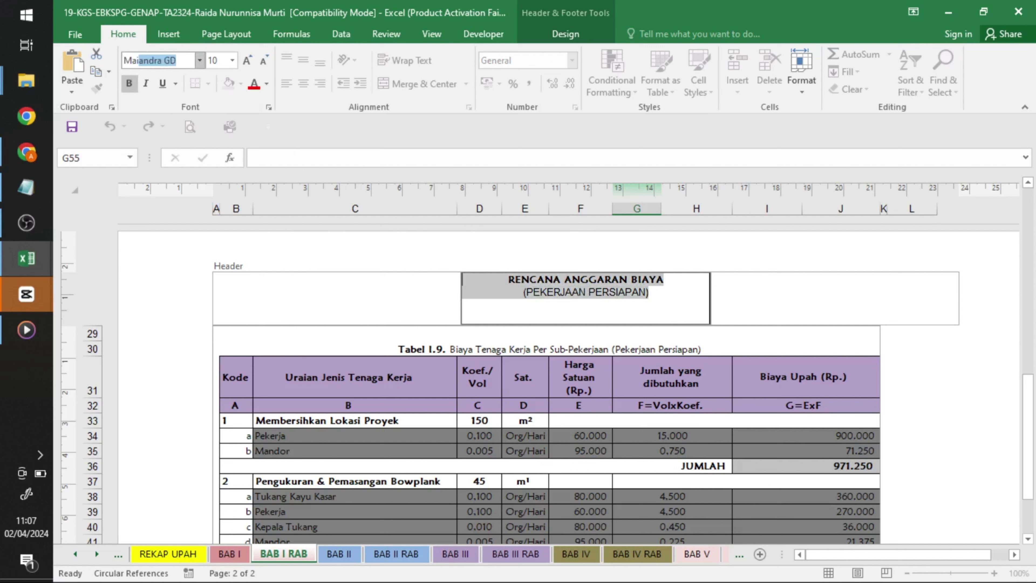
{"action": "key", "text": "Return"}
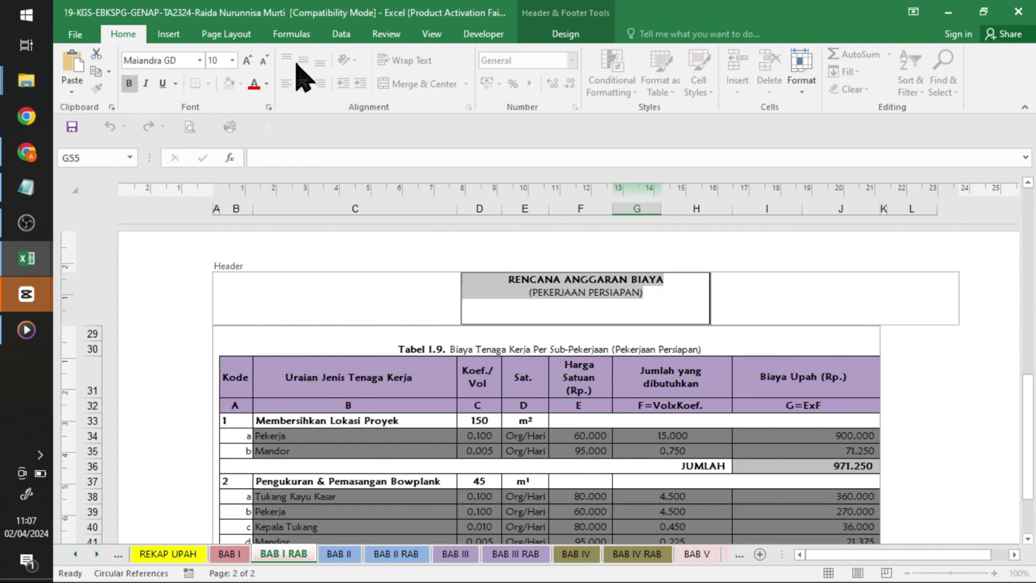
{"action": "left_click", "coordinate": [770, 335]}
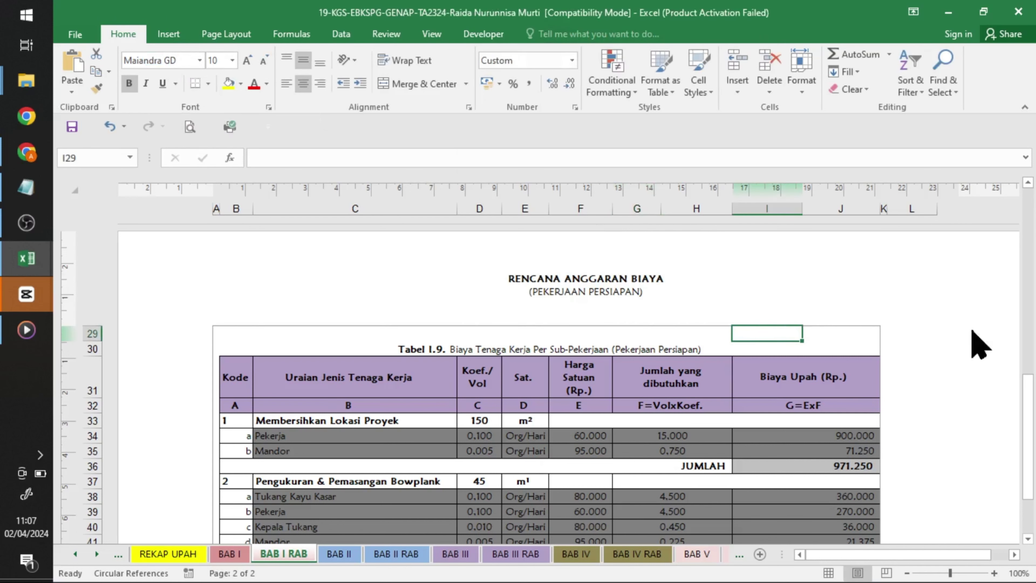
Add the I - &[Page] page number to BAB I RAB's right footer, then return to BAB I
{"action": "scroll", "coordinate": [856, 408], "scroll_direction": "down", "scroll_amount": 3}
{"action": "left_click", "coordinate": [758, 526]}
{"action": "scroll", "coordinate": [932, 505], "scroll_direction": "down", "scroll_amount": 2}
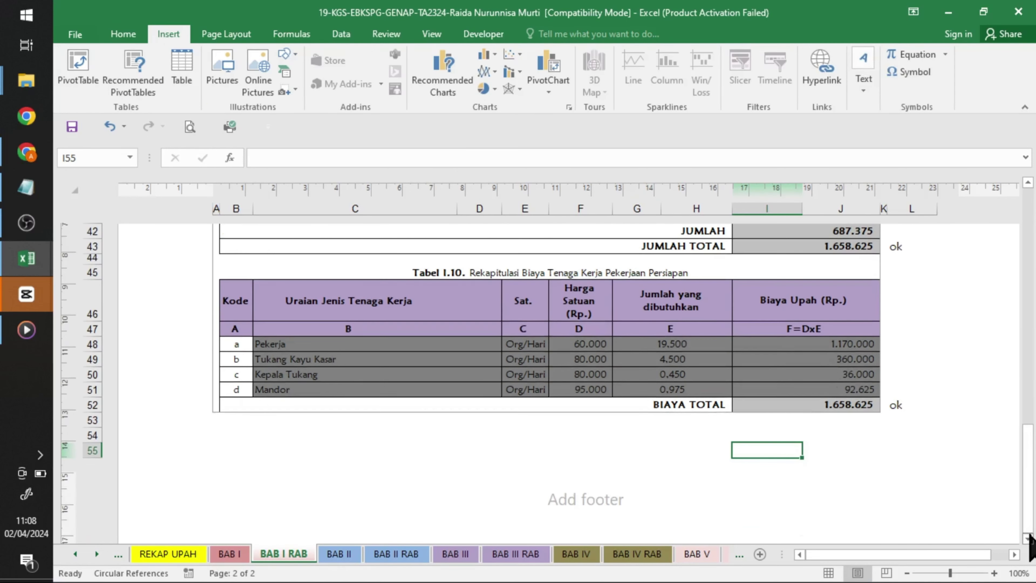
{"action": "left_click", "coordinate": [829, 502]}
{"action": "type", "text": "I - &[Page]"}
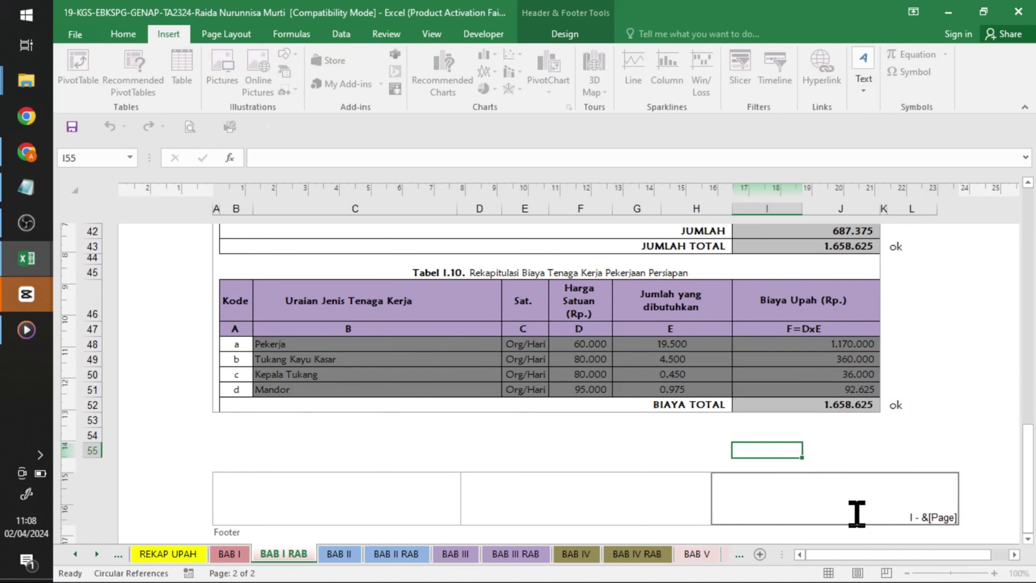
{"action": "left_click", "coordinate": [281, 515]}
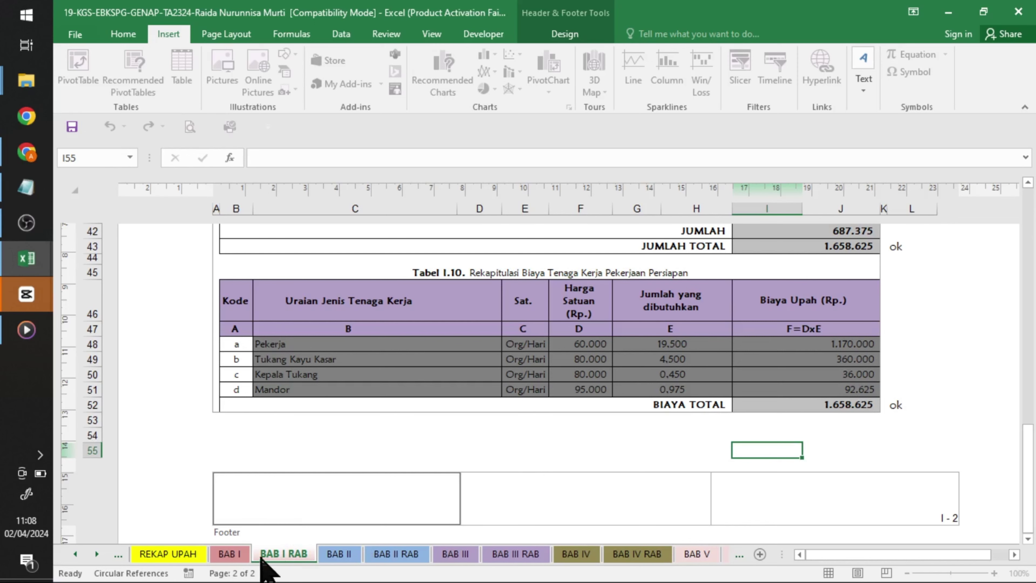
{"action": "left_click", "coordinate": [228, 555]}
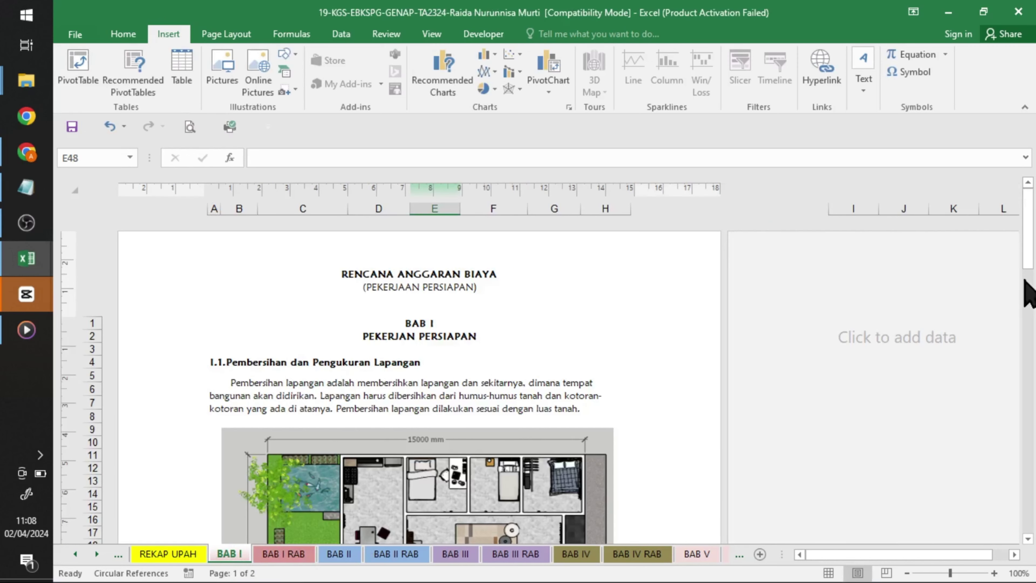
Copy the name and ID from BAB I's footer into BAB I RAB's left footer
{"action": "left_click_drag", "start_coordinate": [1026, 281], "coordinate": [1033, 391]}
{"action": "left_click", "coordinate": [298, 474]}
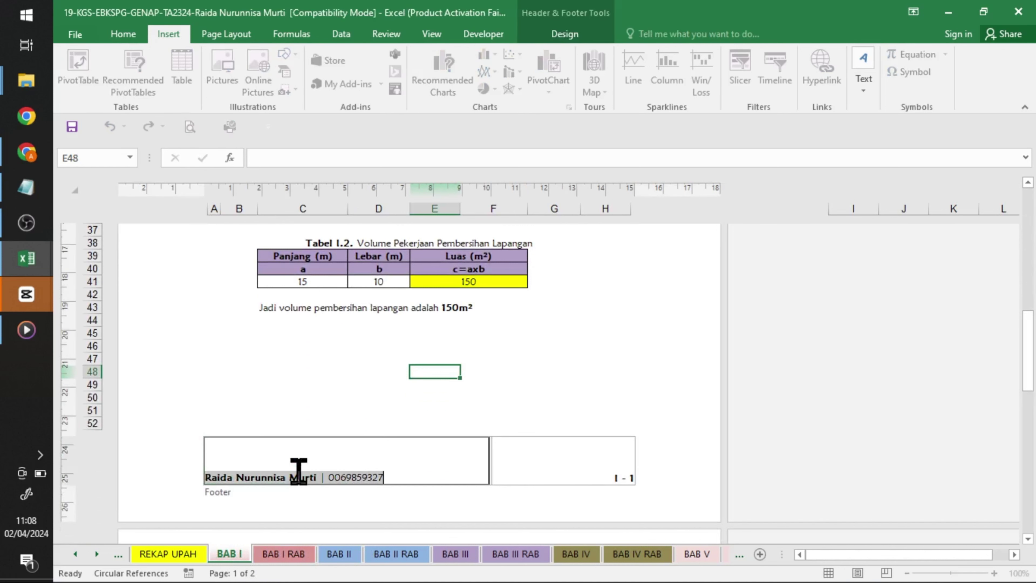
{"action": "left_click", "coordinate": [297, 557]}
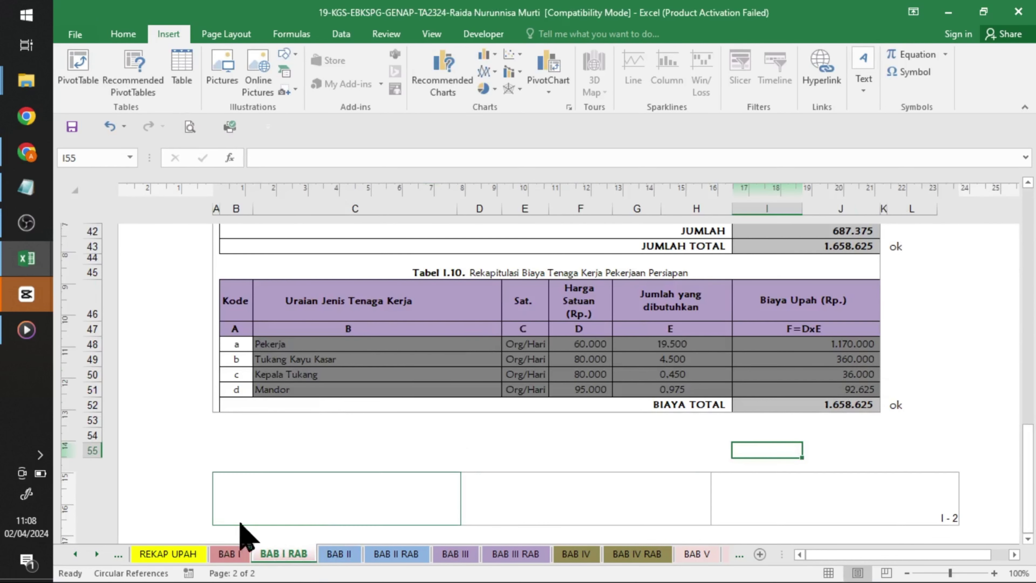
{"action": "left_click", "coordinate": [237, 518]}
{"action": "key", "text": "ctrl+v"}
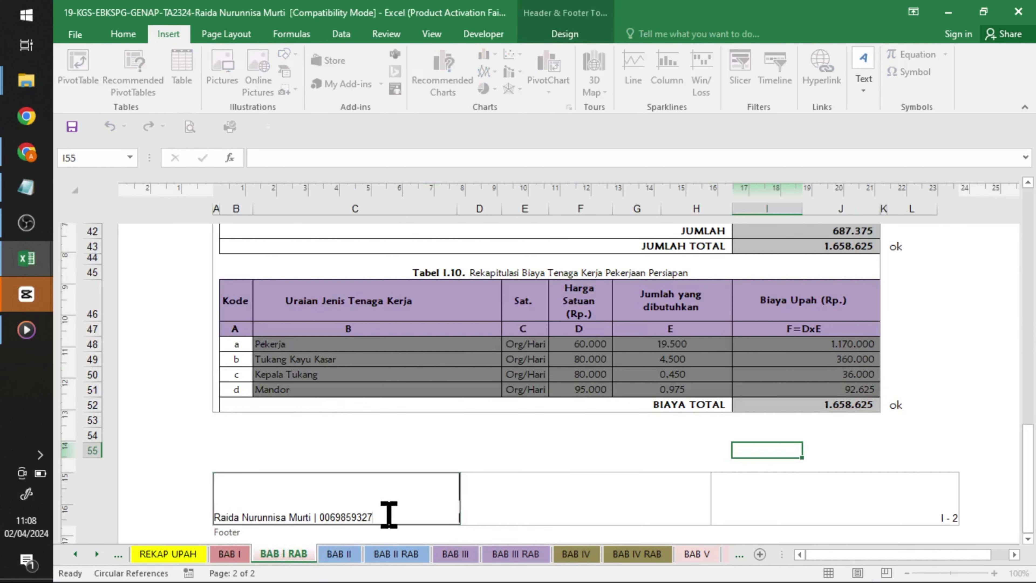
{"action": "left_click_drag", "start_coordinate": [389, 515], "coordinate": [166, 517]}
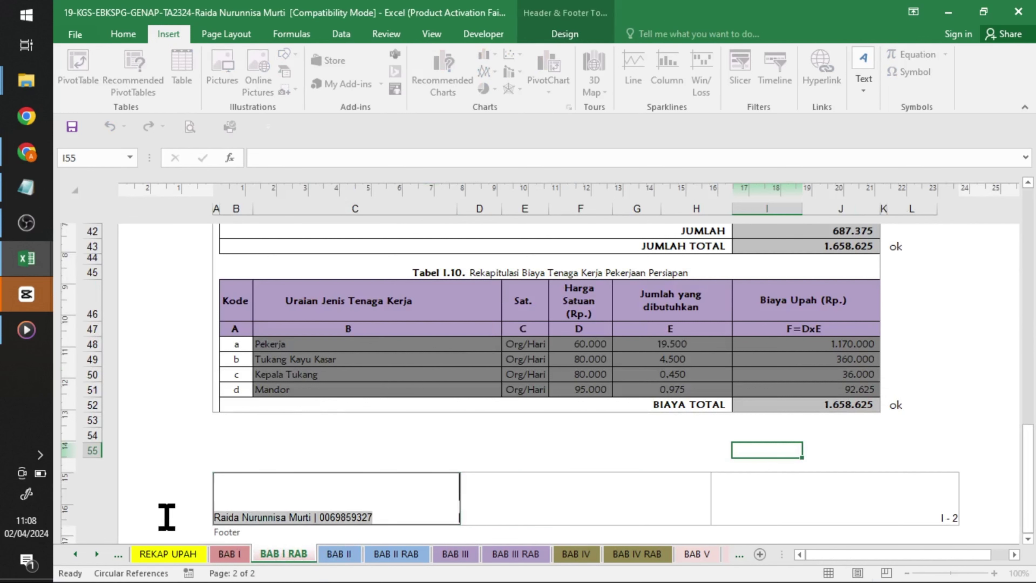
Set the left footer's name and ID text in Maiandra GD
{"action": "left_click", "coordinate": [123, 35]}
{"action": "left_click", "coordinate": [176, 61]}
{"action": "type", "text": "Maiandra GD"}
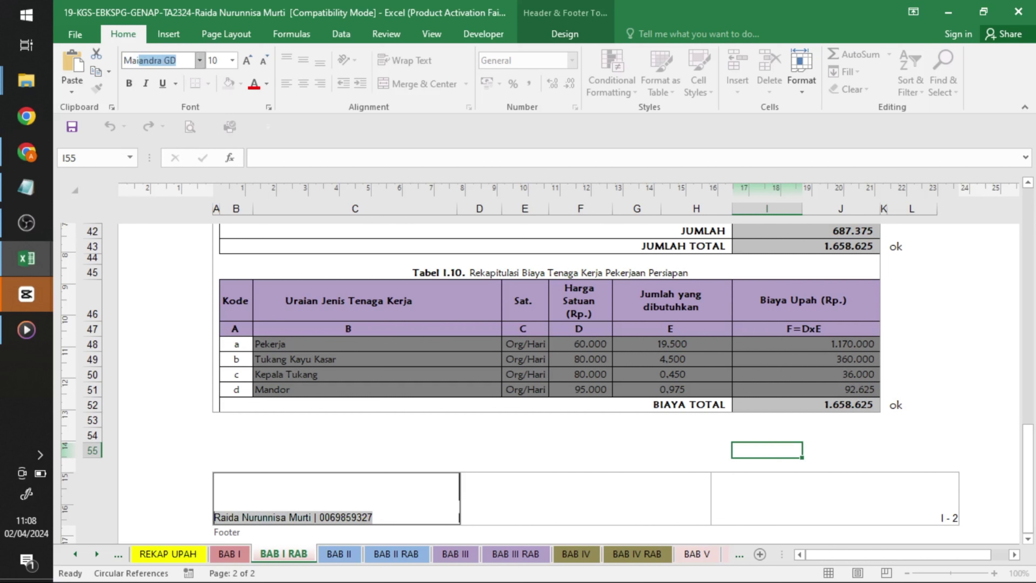
{"action": "key", "text": "Return"}
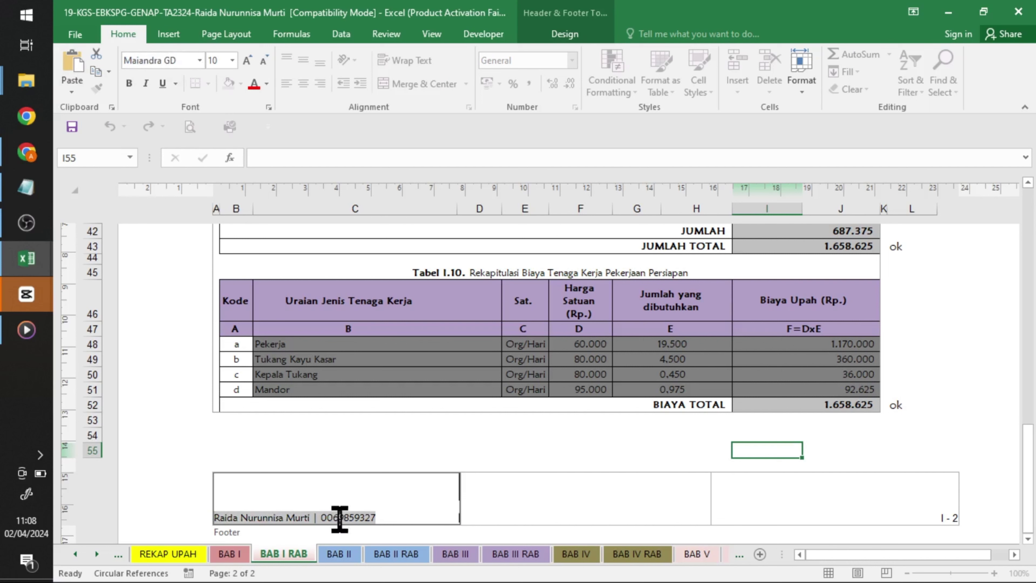
{"action": "left_click", "coordinate": [336, 543]}
Bold the author's name and make the I - 2 page number bold Maiandra GD
{"action": "left_click", "coordinate": [312, 518]}
{"action": "left_click", "coordinate": [310, 518]}
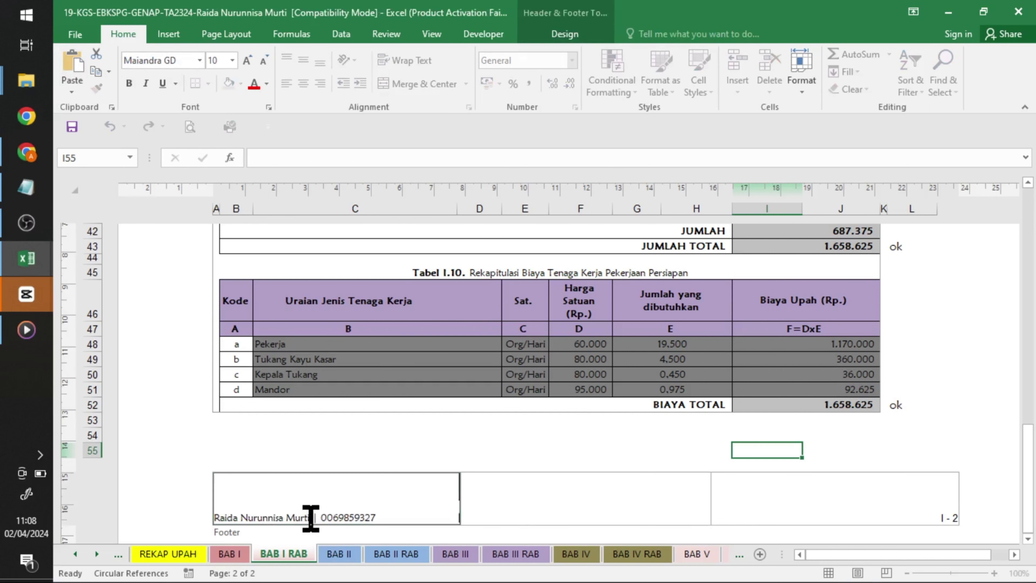
{"action": "left_click_drag", "start_coordinate": [310, 517], "coordinate": [143, 522]}
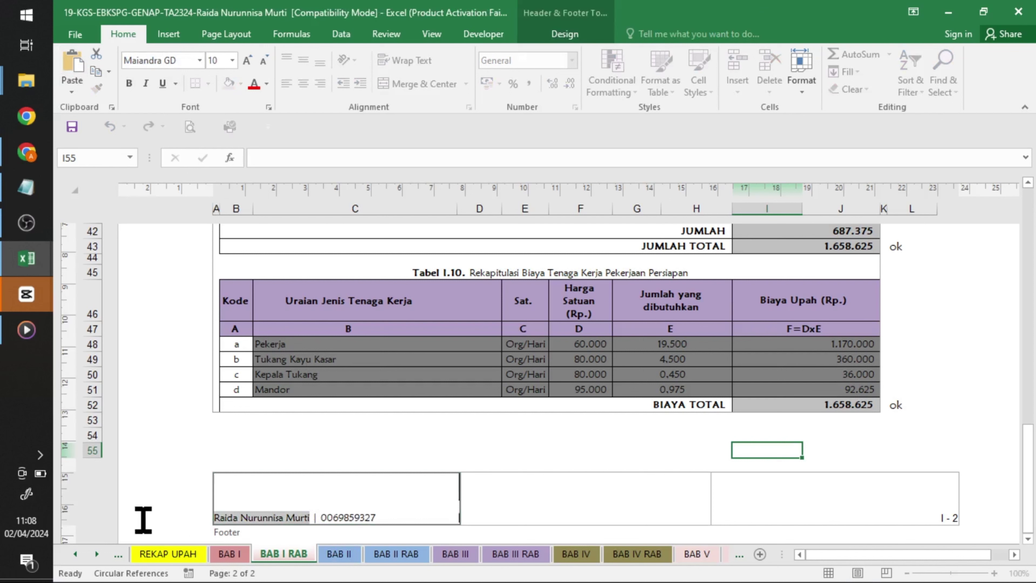
{"action": "left_click", "coordinate": [129, 83]}
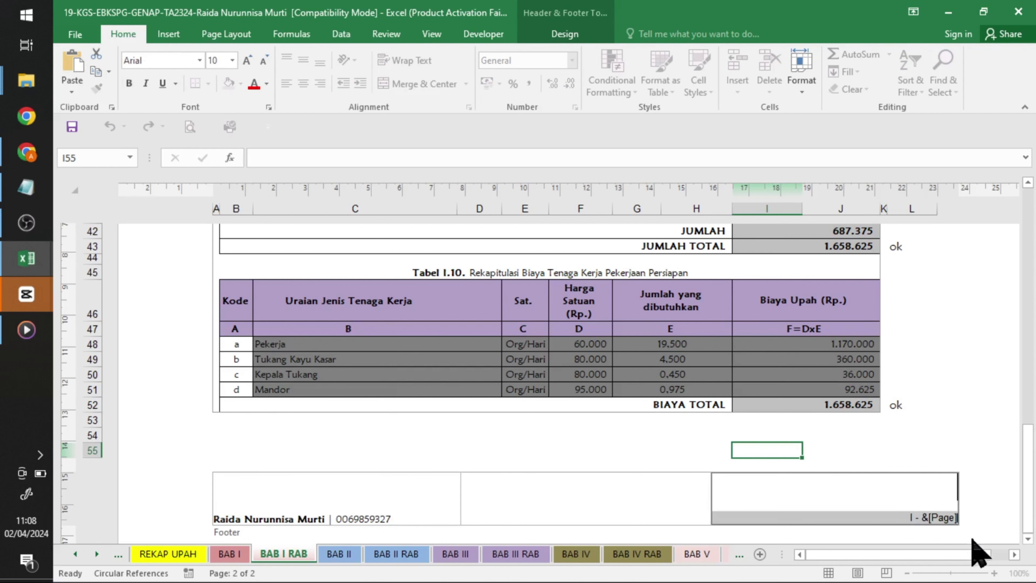
{"action": "left_click", "coordinate": [175, 60]}
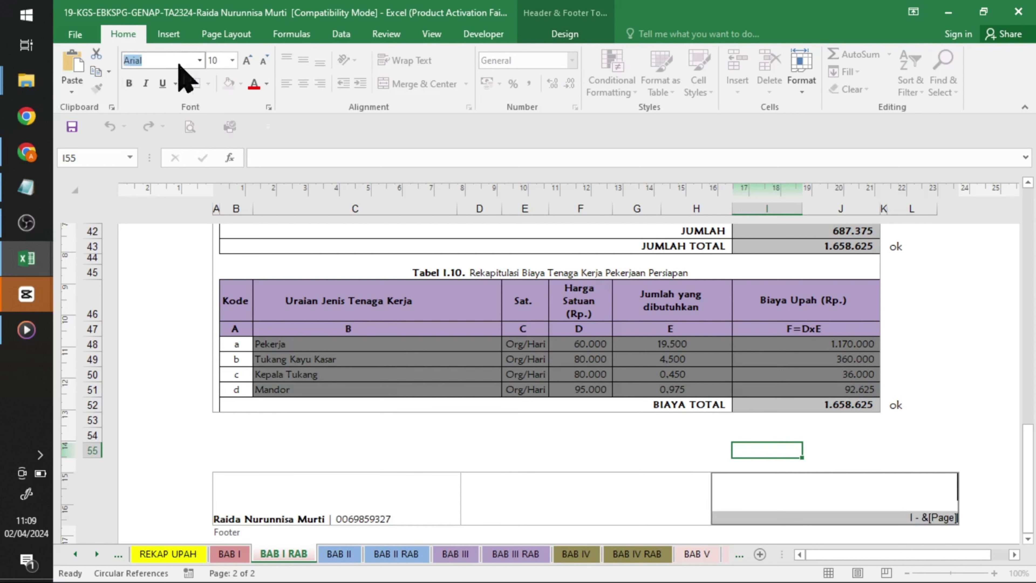
{"action": "type", "text": "Maiandra GD"}
{"action": "key", "text": "Return"}
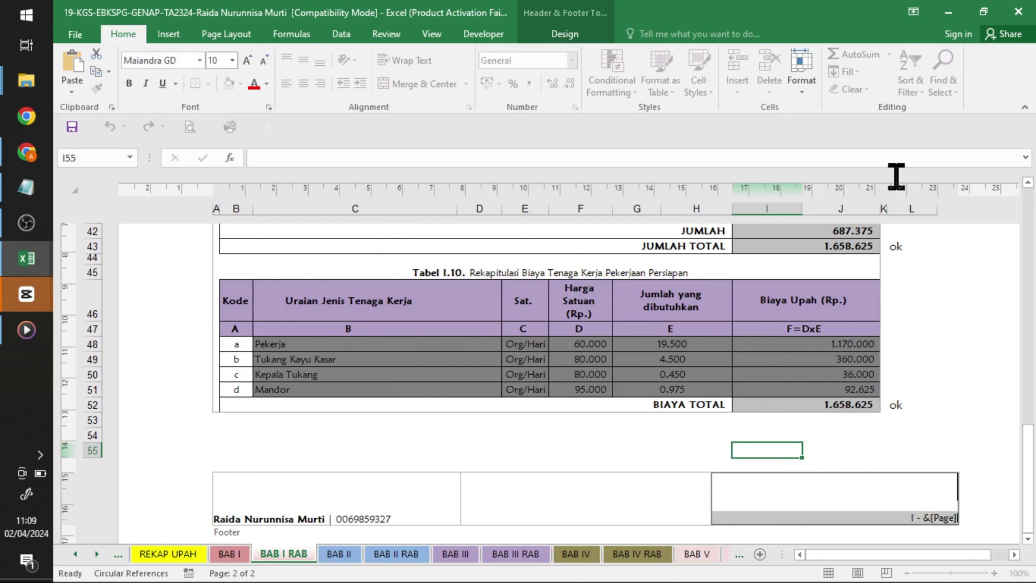
{"action": "left_click", "coordinate": [129, 83]}
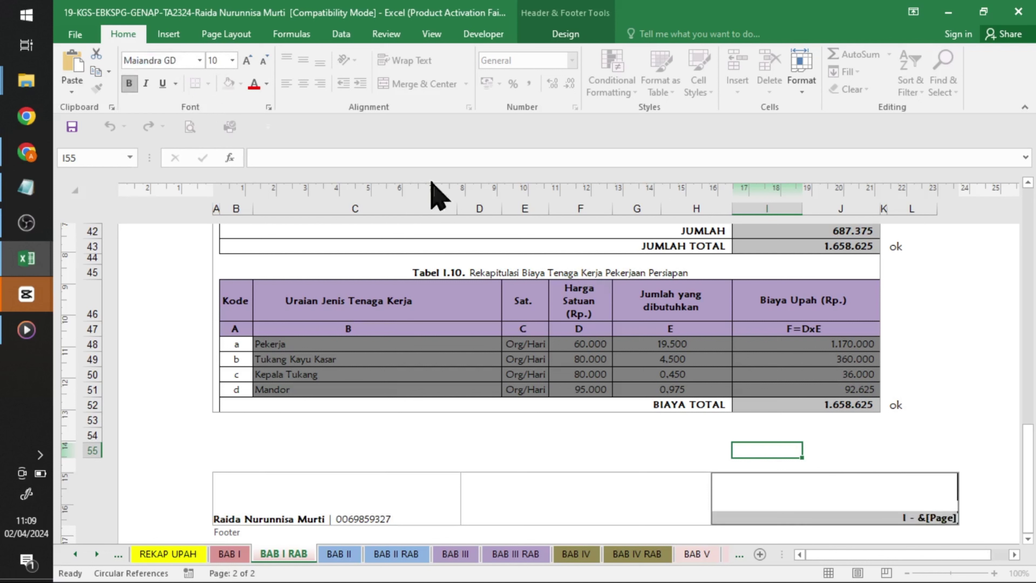
{"action": "left_click", "coordinate": [635, 436]}
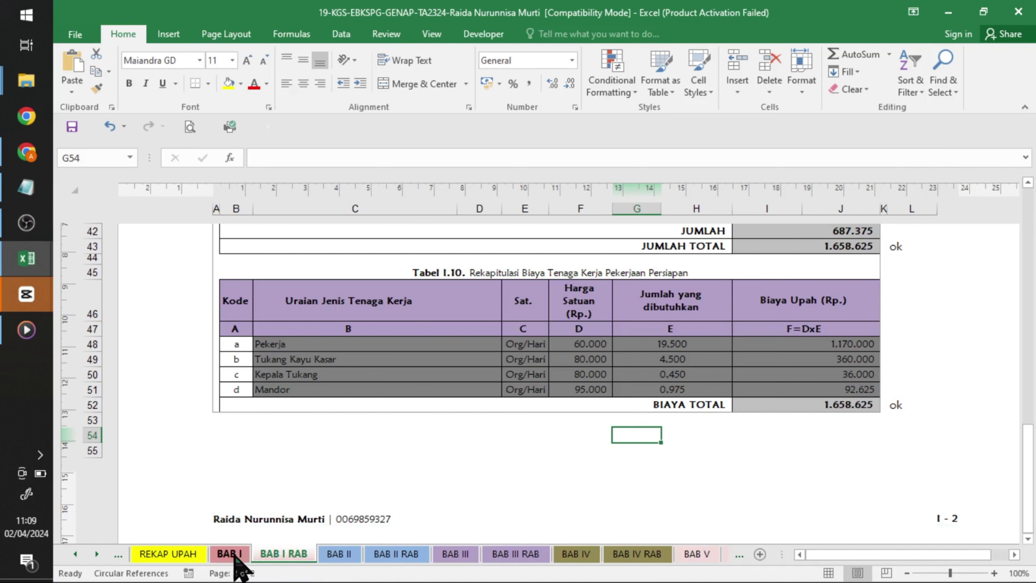
{"action": "left_click", "coordinate": [226, 554]}
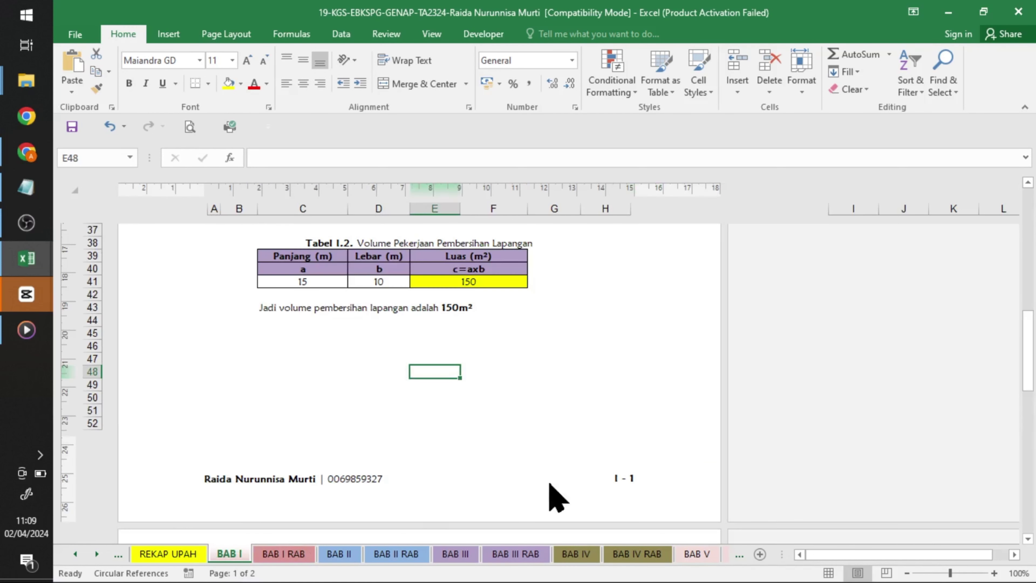
{"action": "left_click_drag", "start_coordinate": [1029, 365], "coordinate": [1032, 494]}
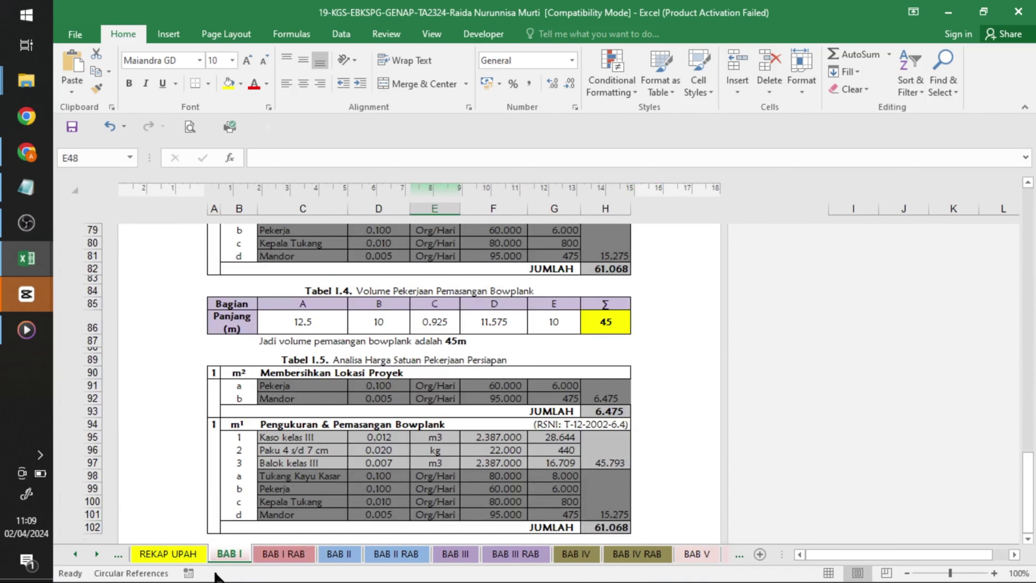
{"action": "left_click", "coordinate": [286, 555]}
{"action": "left_click_drag", "start_coordinate": [1030, 367], "coordinate": [1031, 330]}
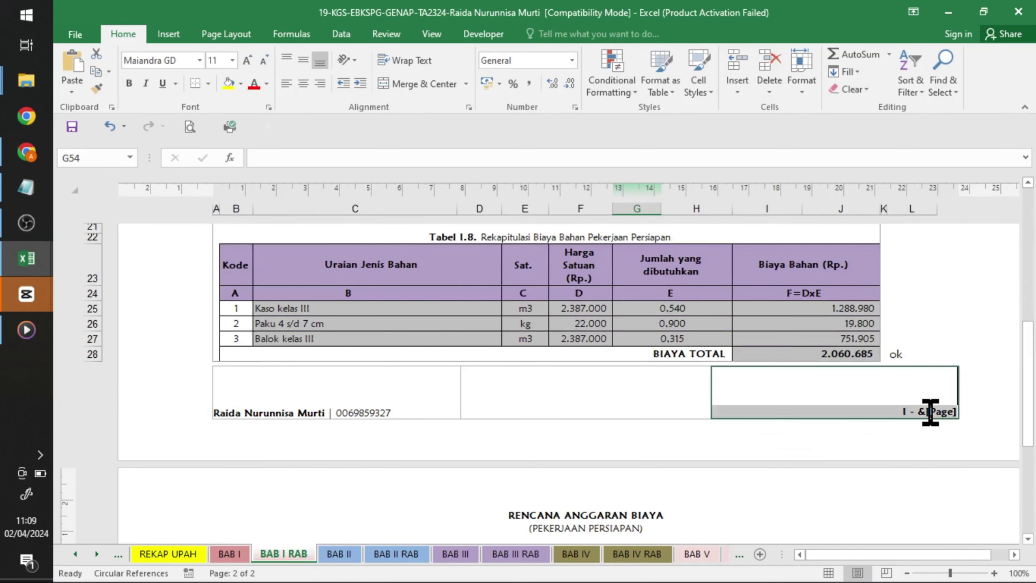
{"action": "left_click", "coordinate": [930, 412]}
{"action": "left_click", "coordinate": [914, 309]}
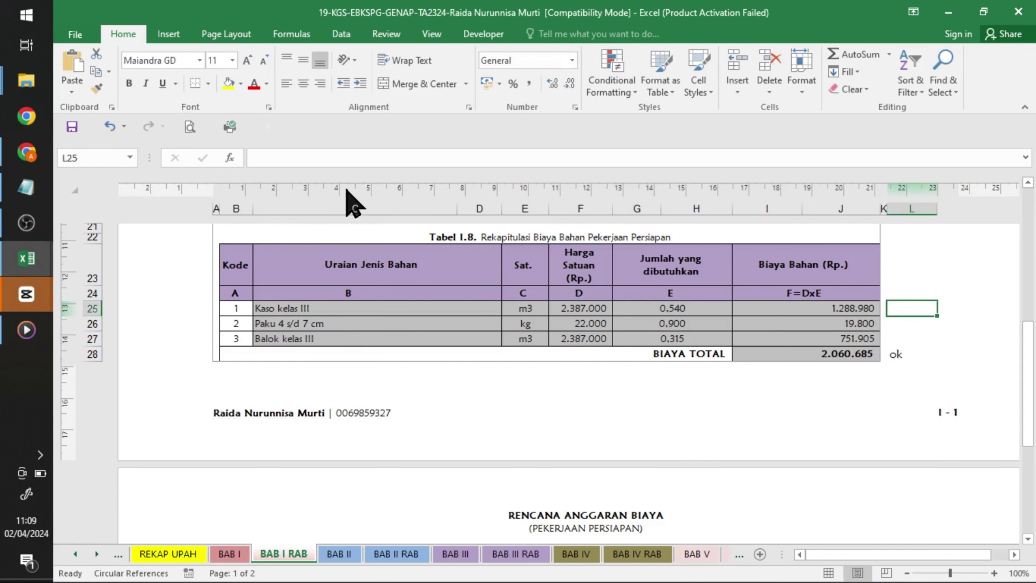
{"action": "left_click", "coordinate": [218, 35]}
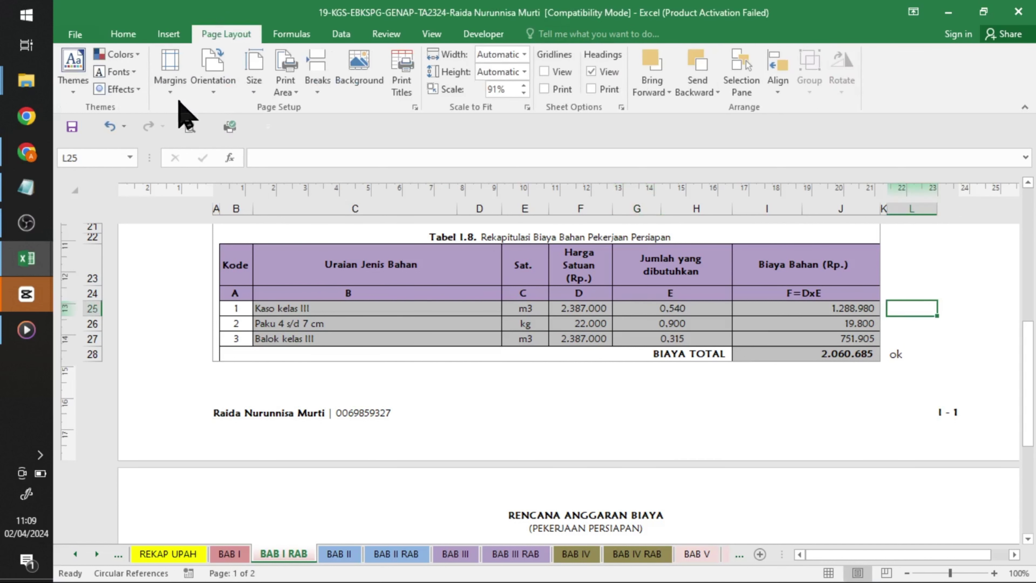
Keep 3 cm custom margins and set the first page number to 3 in Page Setup
{"action": "left_click", "coordinate": [170, 82]}
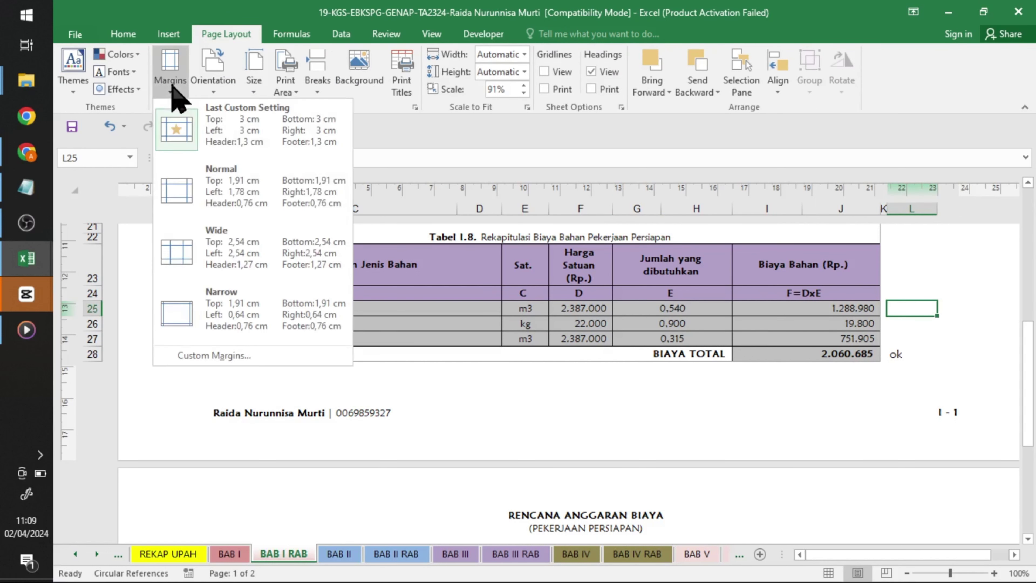
{"action": "left_click", "coordinate": [227, 356]}
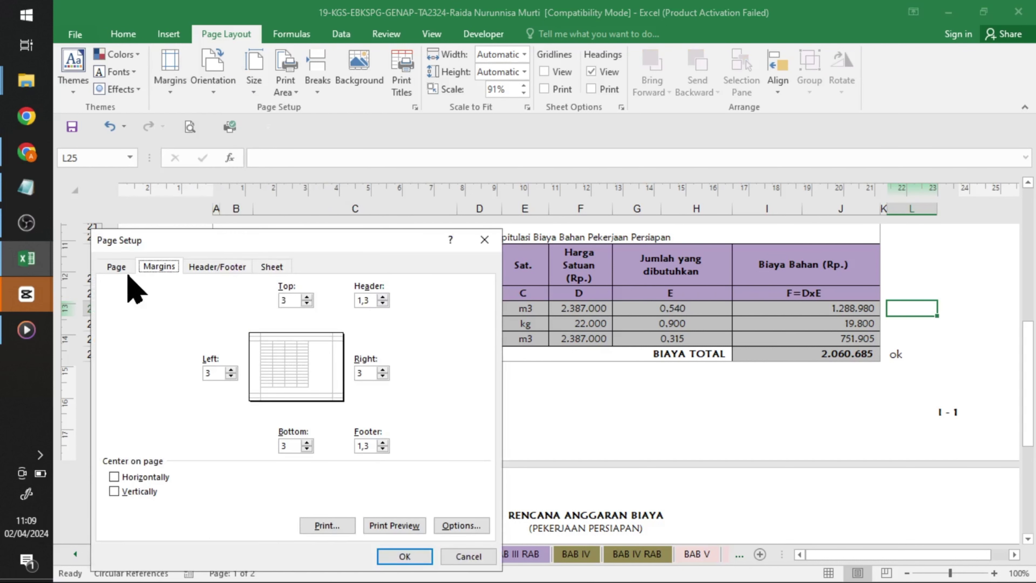
{"action": "left_click", "coordinate": [116, 267]}
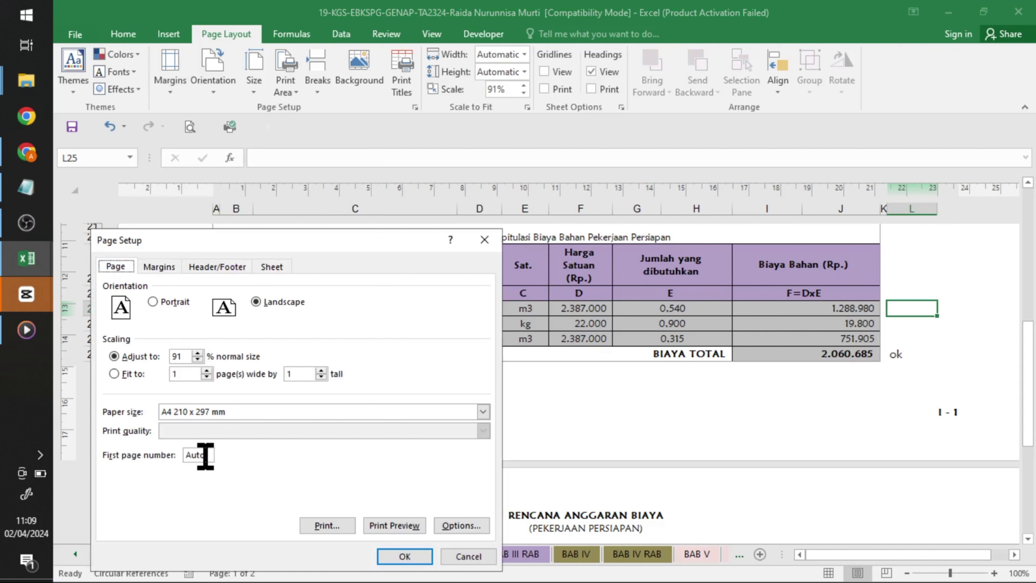
{"action": "left_click_drag", "start_coordinate": [209, 456], "coordinate": [156, 456]}
{"action": "type", "text": "3"}
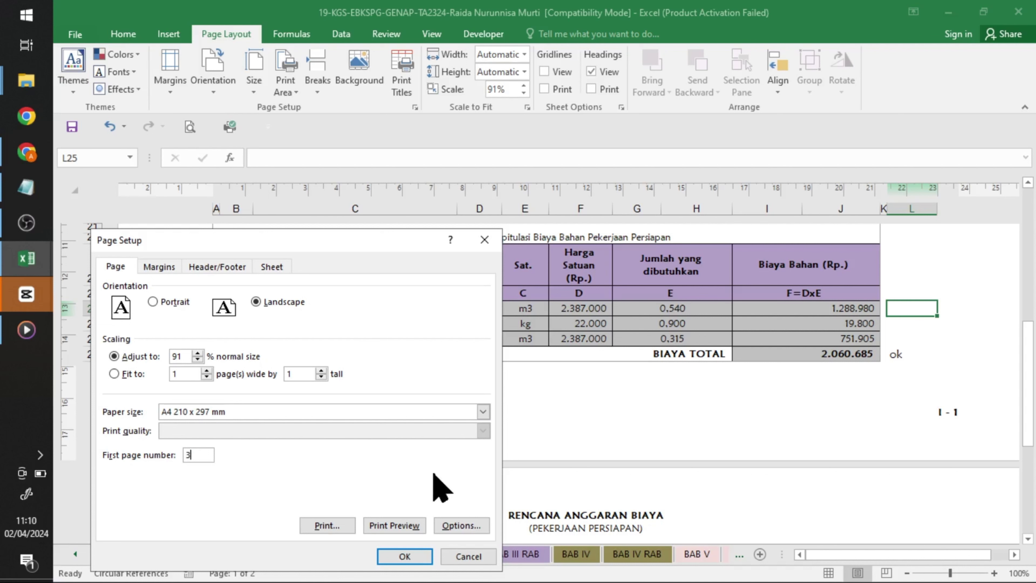
{"action": "left_click", "coordinate": [406, 557]}
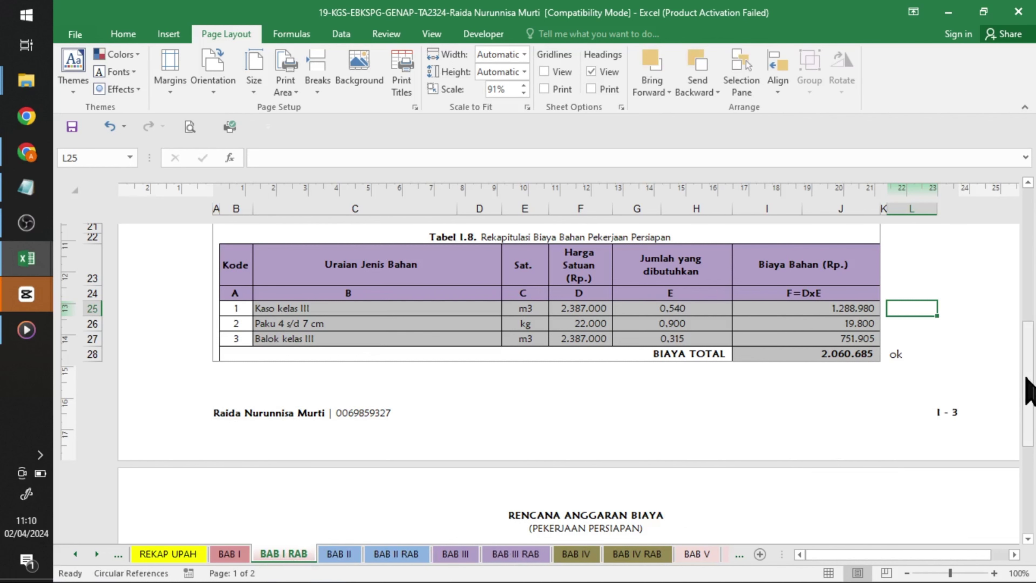
{"action": "mouse_move", "coordinate": [1028, 379]}
{"action": "left_mouse_down"}
{"action": "mouse_move", "coordinate": [1020, 212]}
{"action": "mouse_move", "coordinate": [1024, 408]}
{"action": "left_mouse_up"}
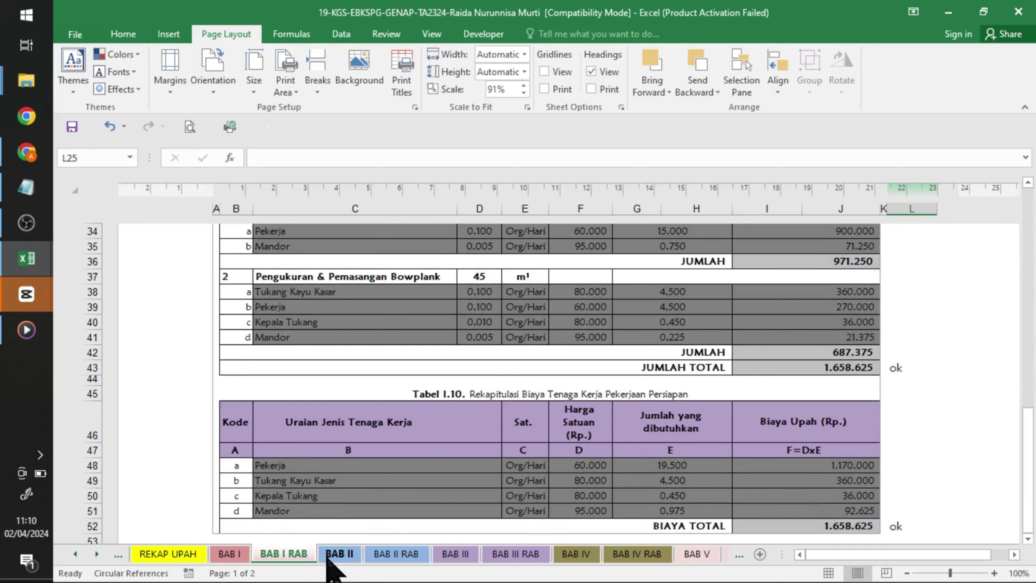
Switch to BAB II and open its RENCANA ANGGARAN BIAYA (PEKERJAAN TANAH DAN PONDASI) header for editing
{"action": "left_click", "coordinate": [328, 557]}
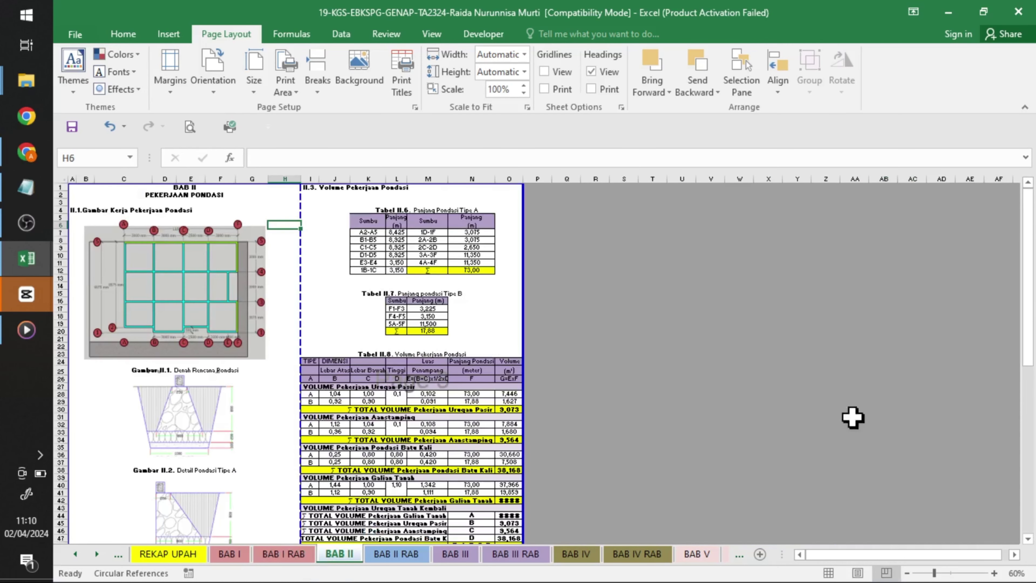
{"action": "left_click", "coordinate": [168, 35]}
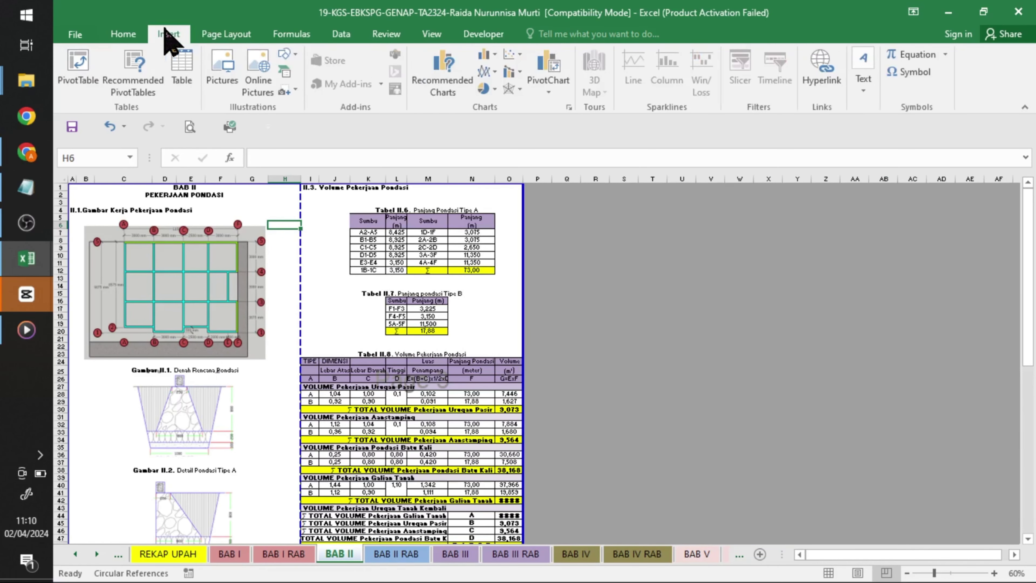
{"action": "left_click", "coordinate": [871, 86]}
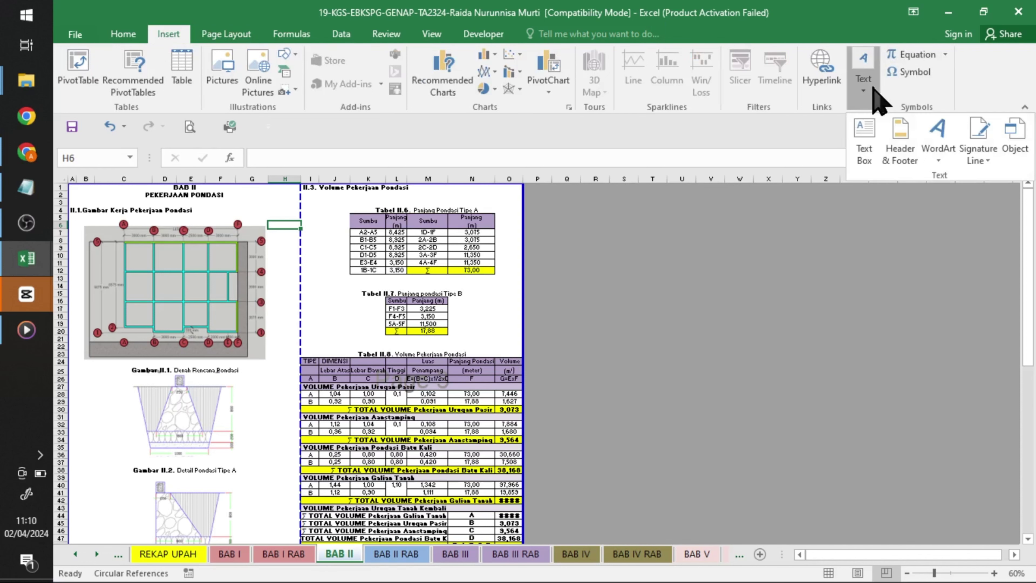
{"action": "left_click", "coordinate": [900, 147]}
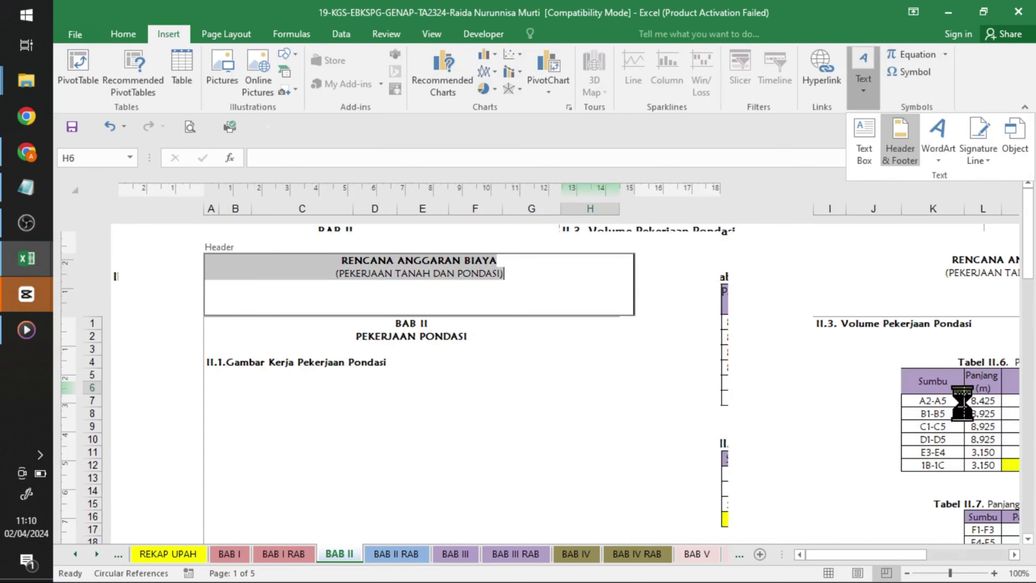
{"action": "left_click", "coordinate": [439, 275]}
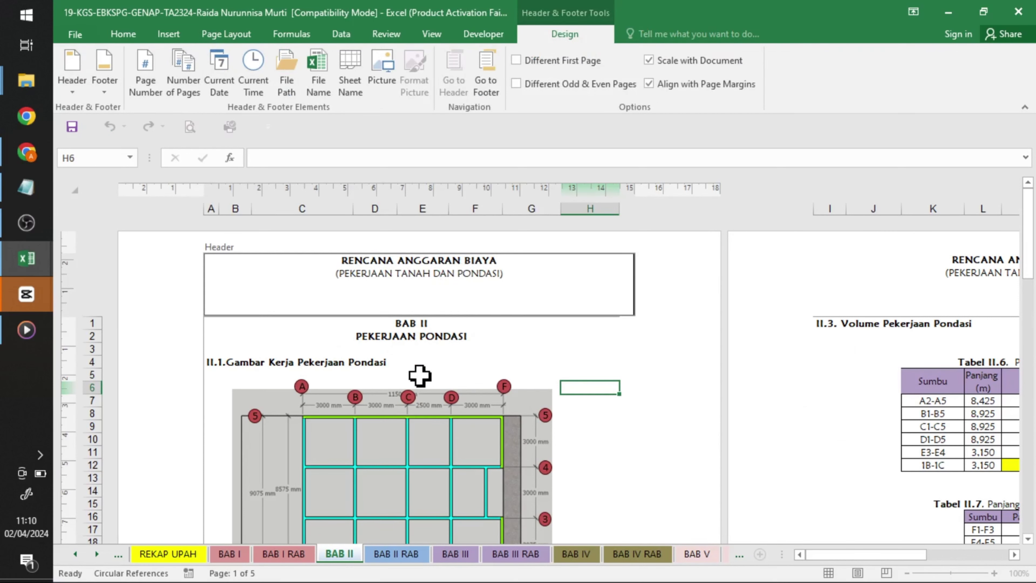
Change BAB II's A2 title to 'PEKERJAAN TANAH DAN PONDASI' by inserting 'TANAH DAN' and fixing the typo
{"action": "double_click", "coordinate": [415, 336]}
{"action": "type", "text": "ATNAH"}
{"action": "key", "text": "BackSpace"}
{"action": "key", "text": "BackSpace"}
{"action": "key", "text": "BackSpace"}
{"action": "key", "text": "BackSpace"}
{"action": "type", "text": "TA"}
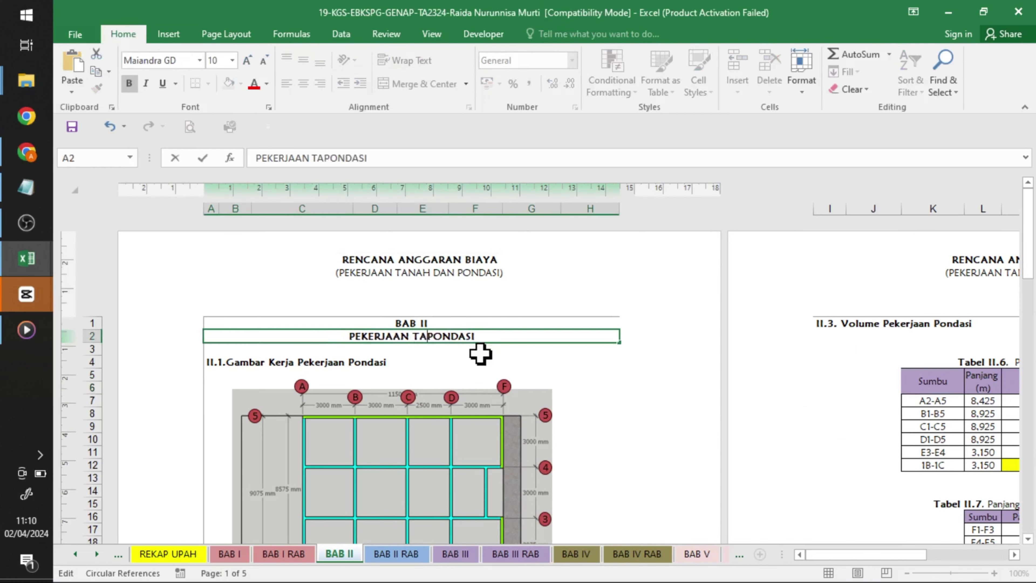
{"action": "type", "text": "NAH DAN"}
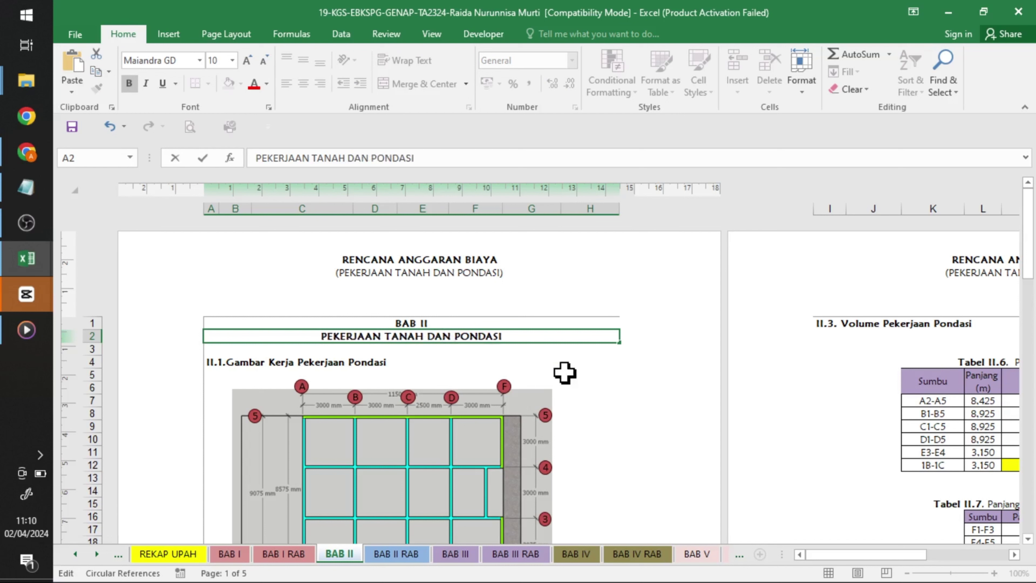
{"action": "left_click", "coordinate": [587, 409]}
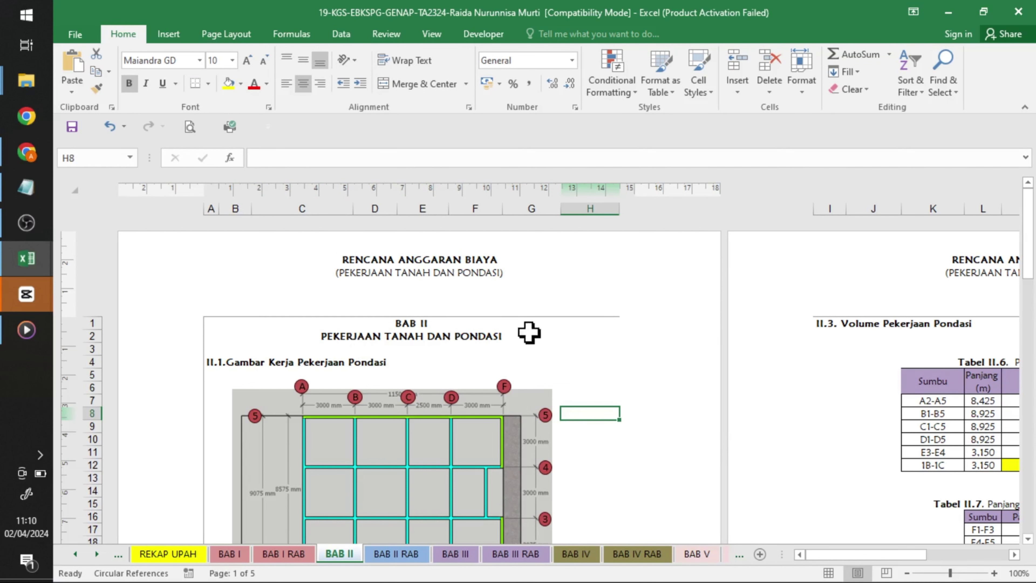
{"action": "left_click_drag", "start_coordinate": [1029, 236], "coordinate": [1029, 390]}
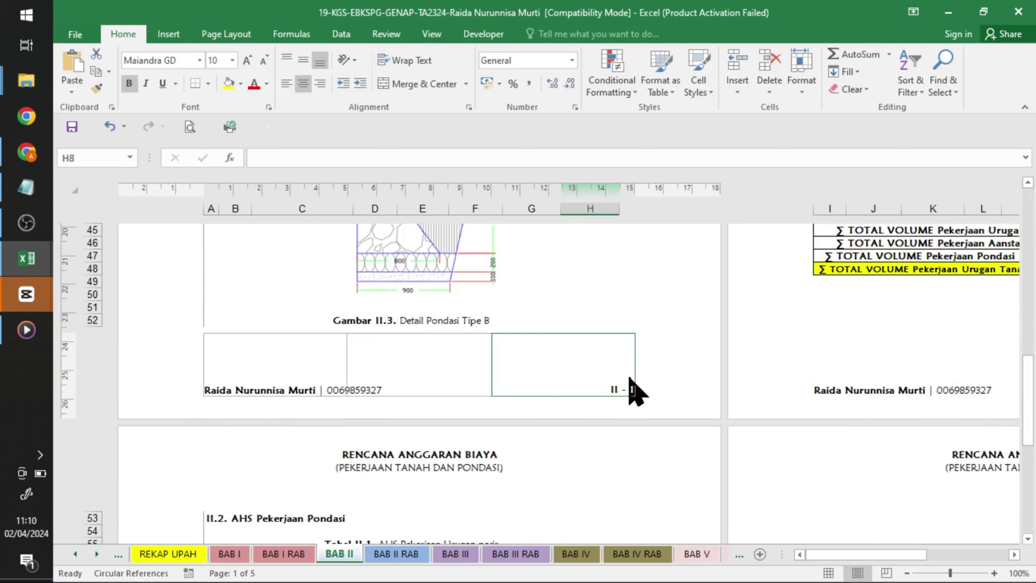
Confirm BAB II's right footer holds II - &[Page], then go to the BAB II RAB sheet
{"action": "left_click", "coordinate": [622, 392]}
{"action": "left_click", "coordinate": [583, 389]}
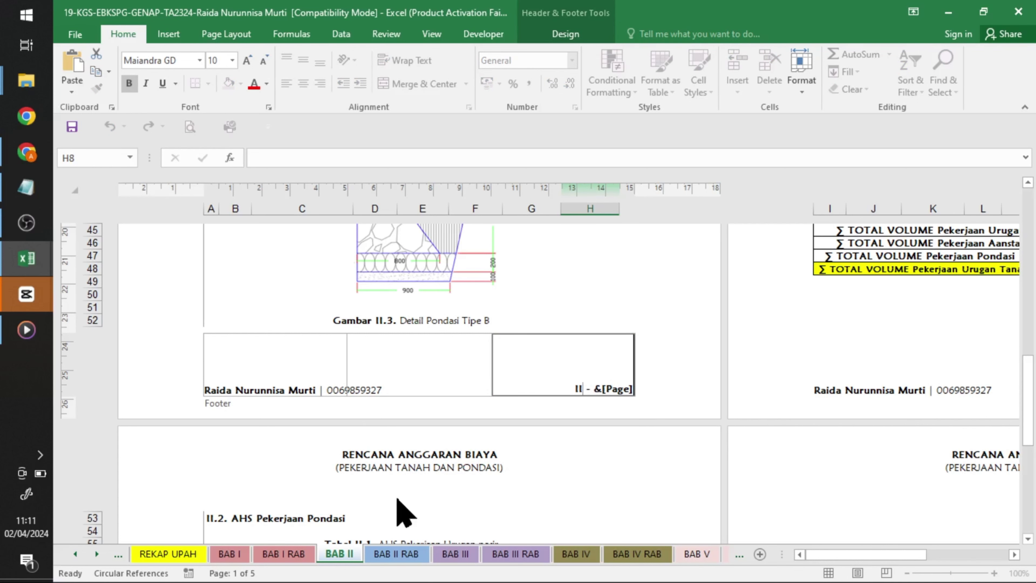
{"action": "left_click", "coordinate": [396, 554]}
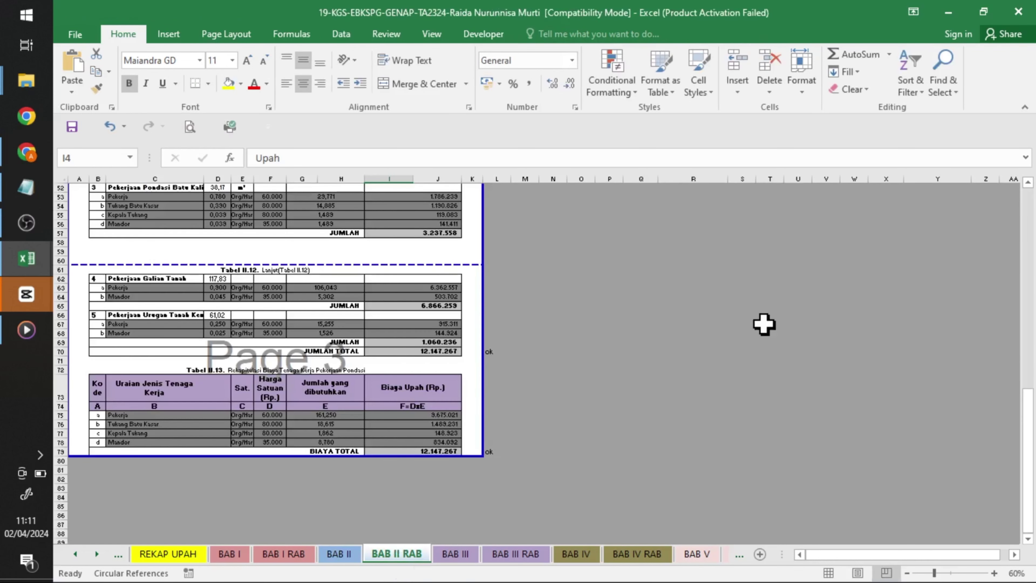
Show the BAB II RAB sheet in Header & Footer editing view
{"action": "left_click", "coordinate": [693, 324]}
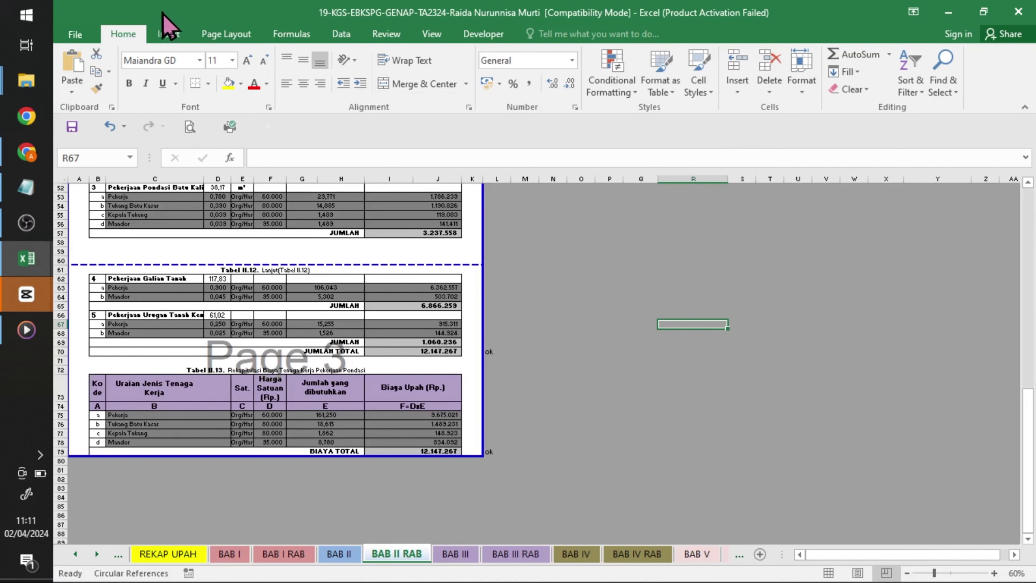
{"action": "left_click", "coordinate": [174, 32]}
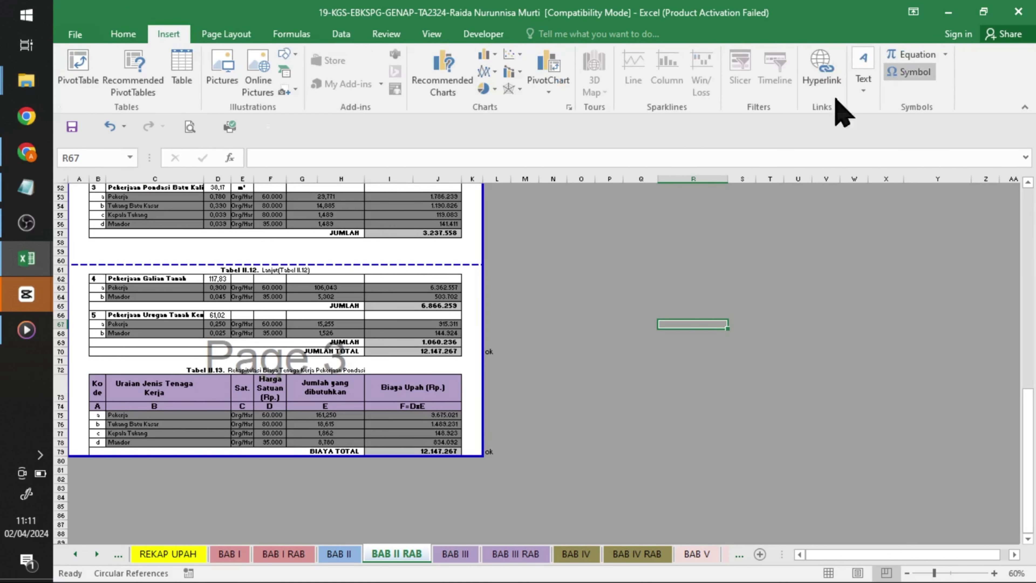
{"action": "left_click", "coordinate": [866, 85]}
{"action": "left_click", "coordinate": [900, 138]}
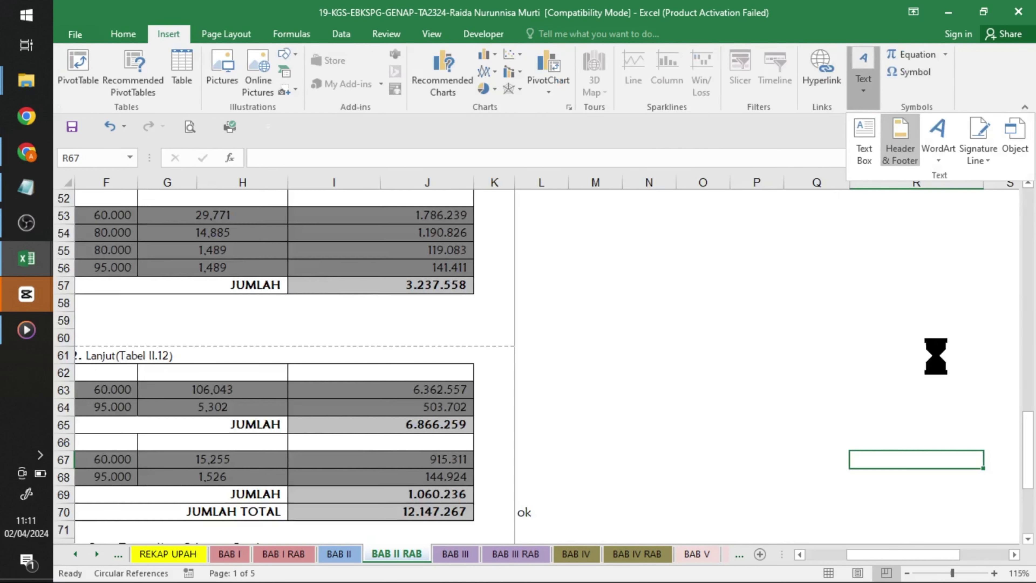
Compare against BAB II, then open BAB II RAB's right footer holding II - &[Page]
{"action": "key", "text": "ctrl+Page_Up"}
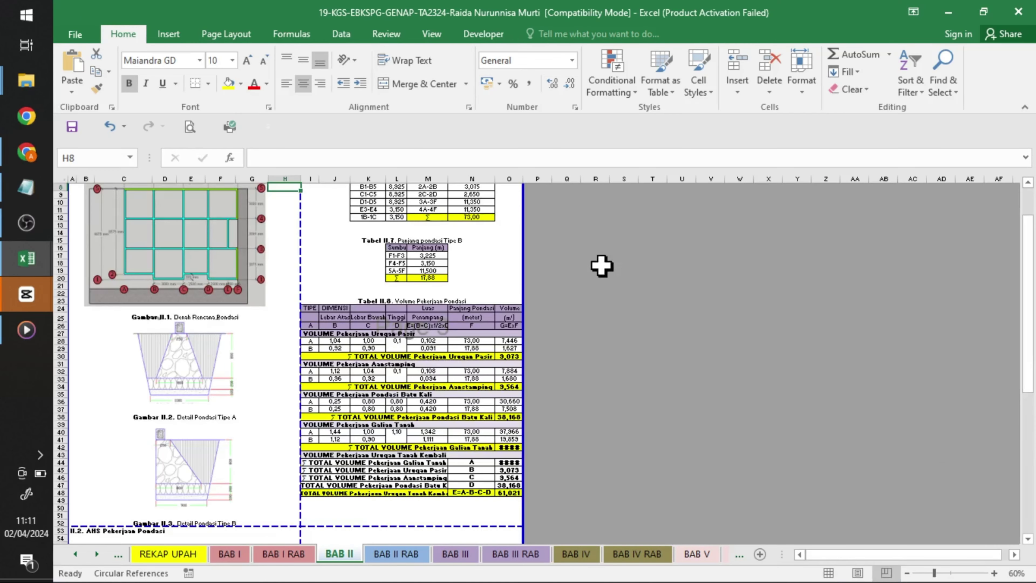
{"action": "mouse_move", "coordinate": [1028, 261]}
{"action": "left_mouse_down"}
{"action": "mouse_move", "coordinate": [1032, 412]}
{"action": "mouse_move", "coordinate": [1016, 319]}
{"action": "left_mouse_up"}
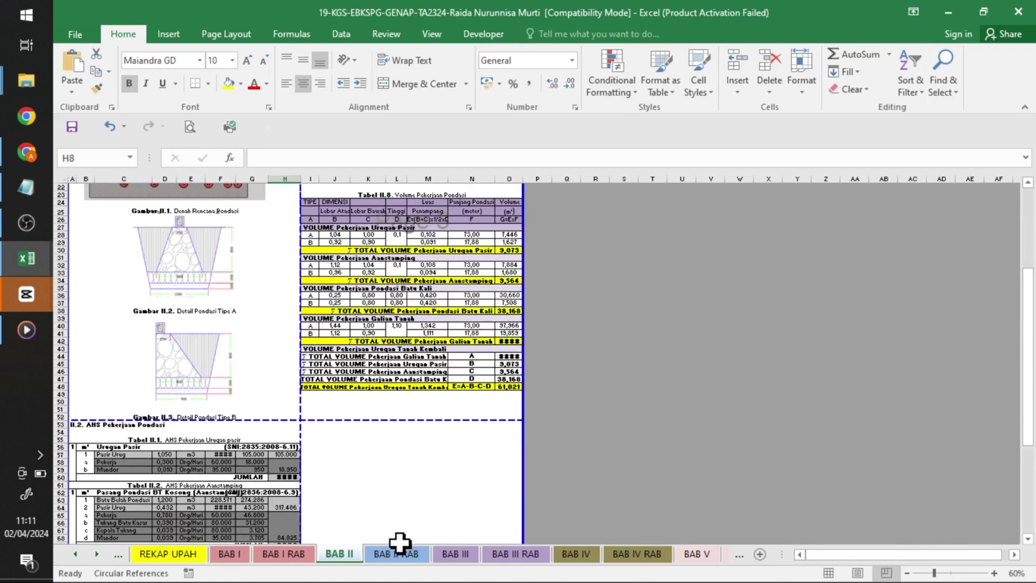
{"action": "left_click", "coordinate": [397, 554]}
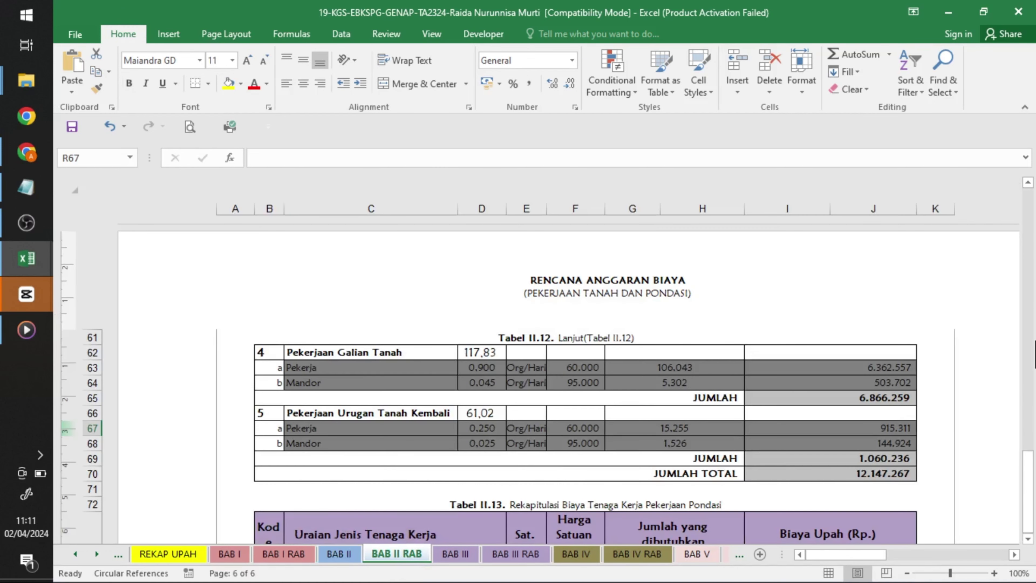
{"action": "left_click_drag", "start_coordinate": [1033, 351], "coordinate": [1031, 282]}
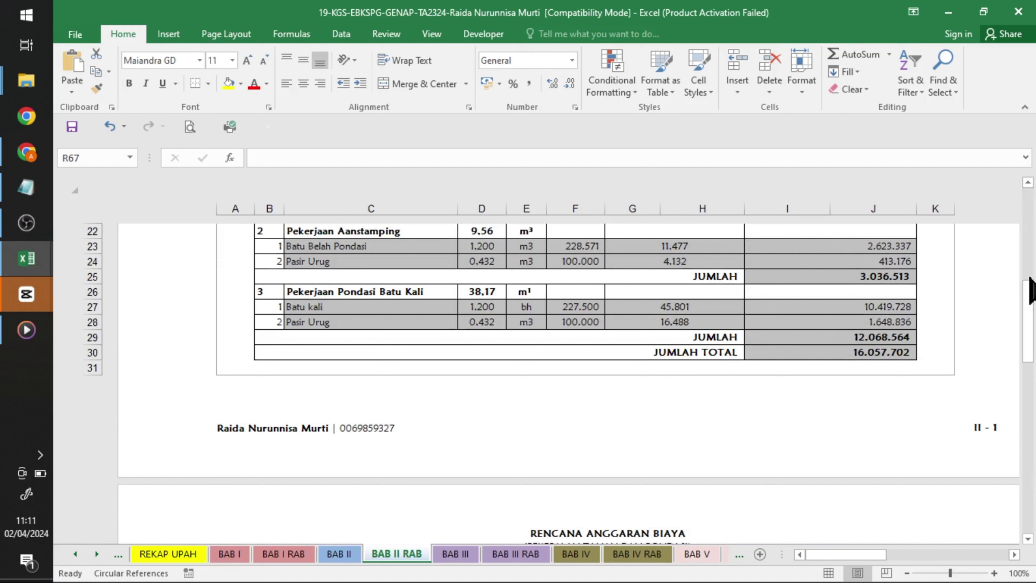
{"action": "left_click", "coordinate": [979, 427]}
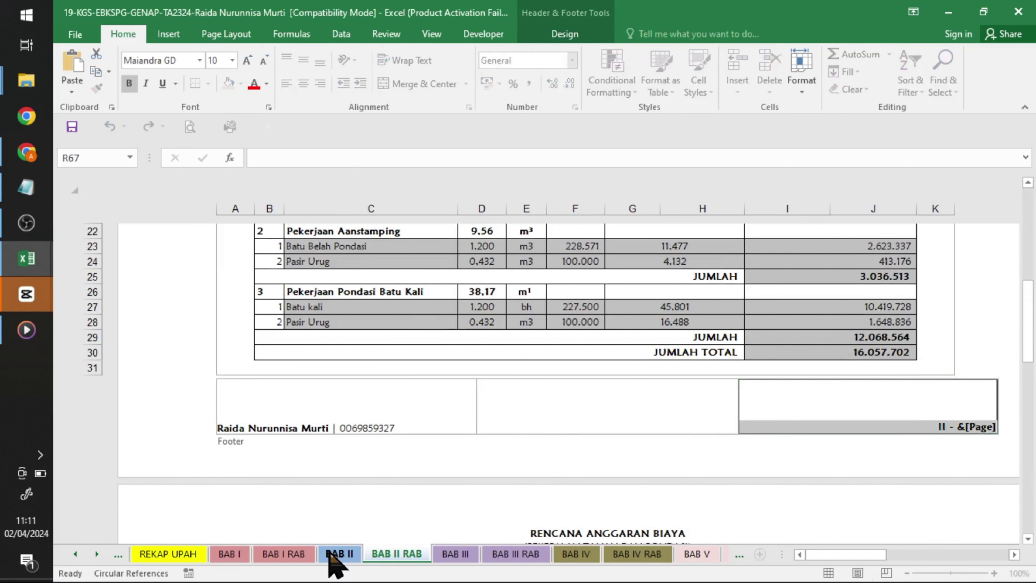
Set BAB II RAB's first page number to 4 in Page Setup so its footer reads II - 4
{"action": "left_click", "coordinate": [227, 35]}
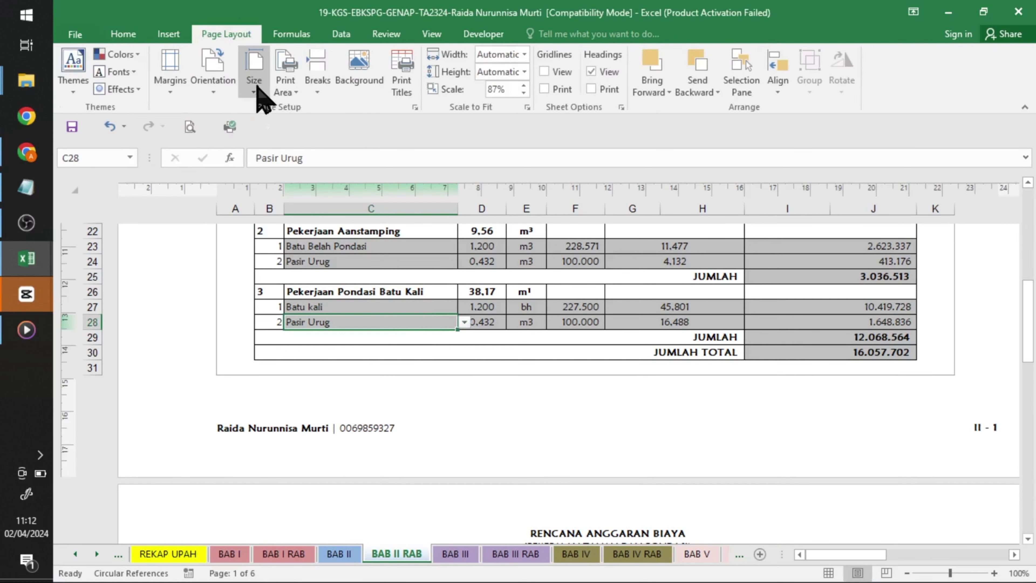
{"action": "left_click", "coordinate": [174, 81]}
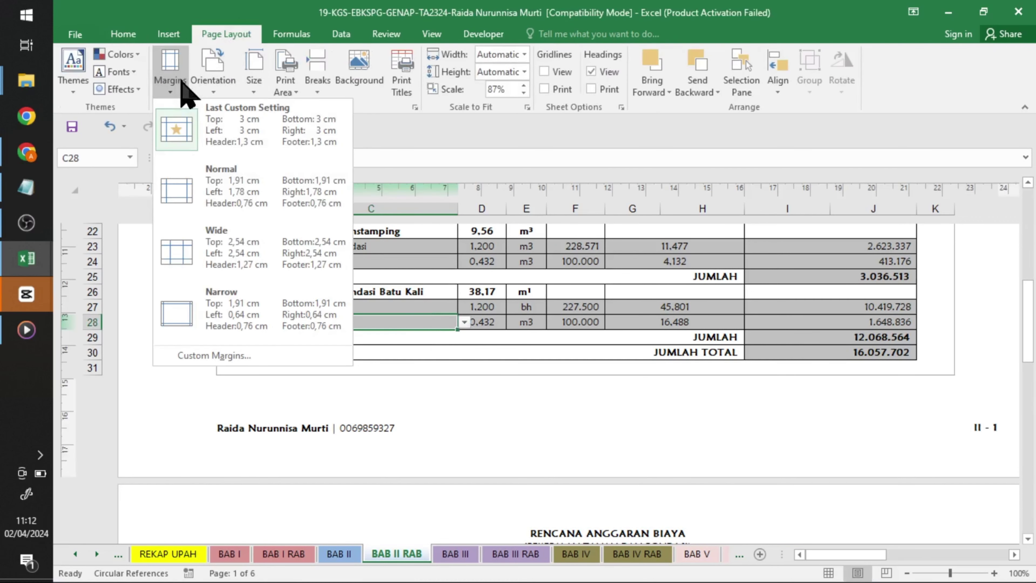
{"action": "left_click", "coordinate": [204, 356]}
{"action": "left_click", "coordinate": [110, 269]}
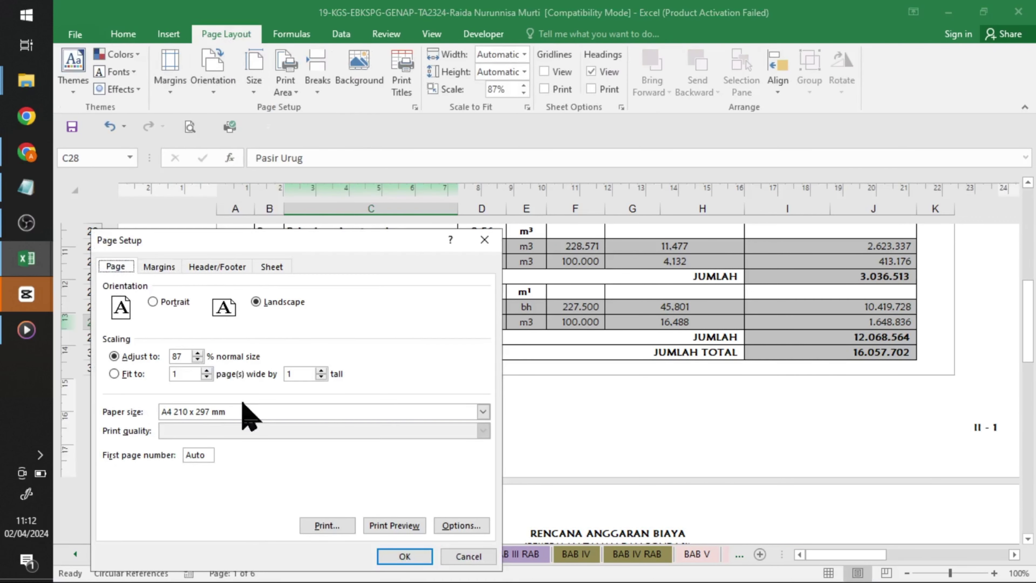
{"action": "left_click_drag", "start_coordinate": [205, 454], "coordinate": [164, 456]}
{"action": "type", "text": "4"}
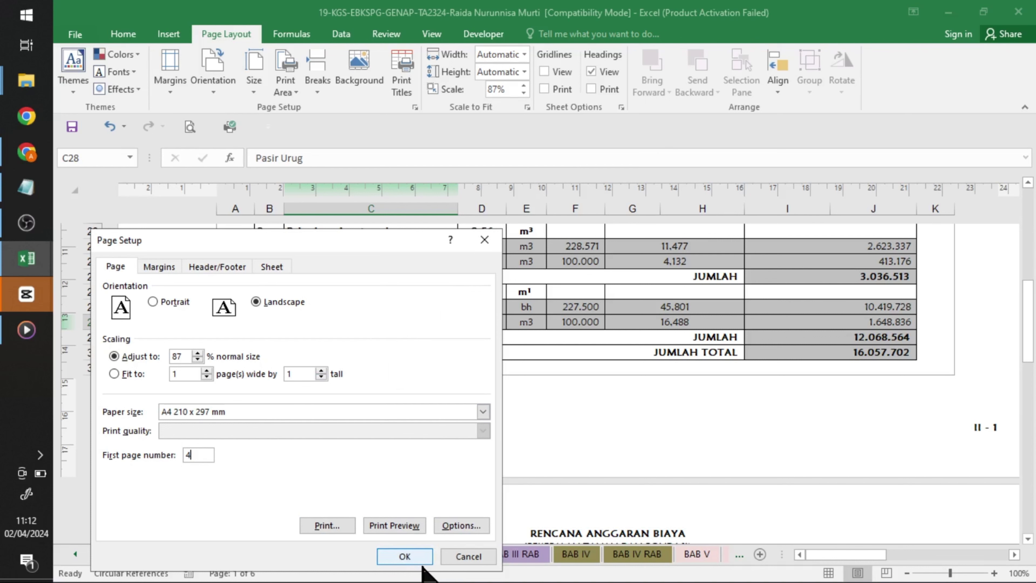
{"action": "left_click", "coordinate": [402, 555]}
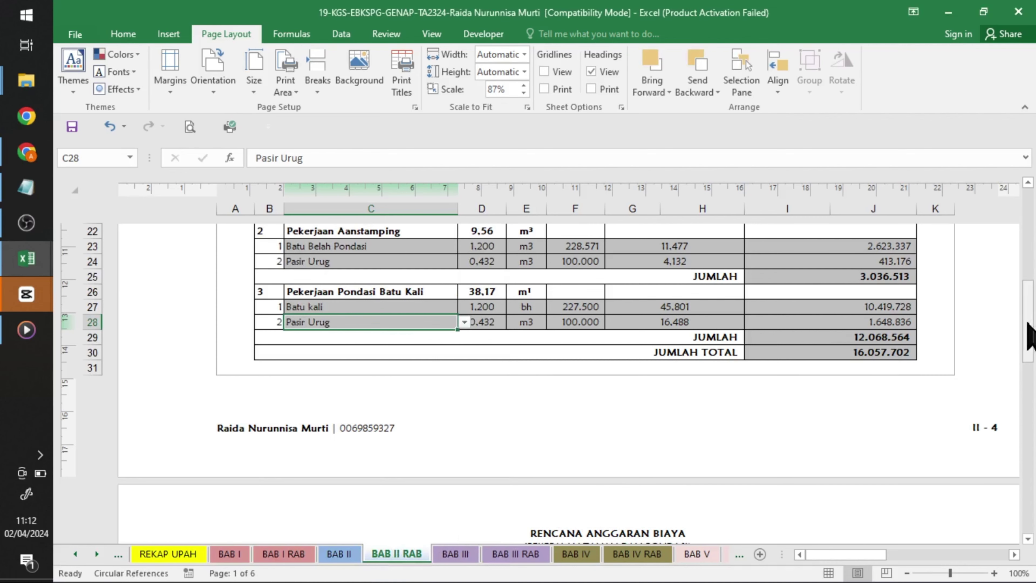
{"action": "mouse_move", "coordinate": [1027, 326]}
{"action": "left_mouse_down"}
{"action": "mouse_move", "coordinate": [1029, 534]}
{"action": "mouse_move", "coordinate": [1003, 157]}
{"action": "left_mouse_up"}
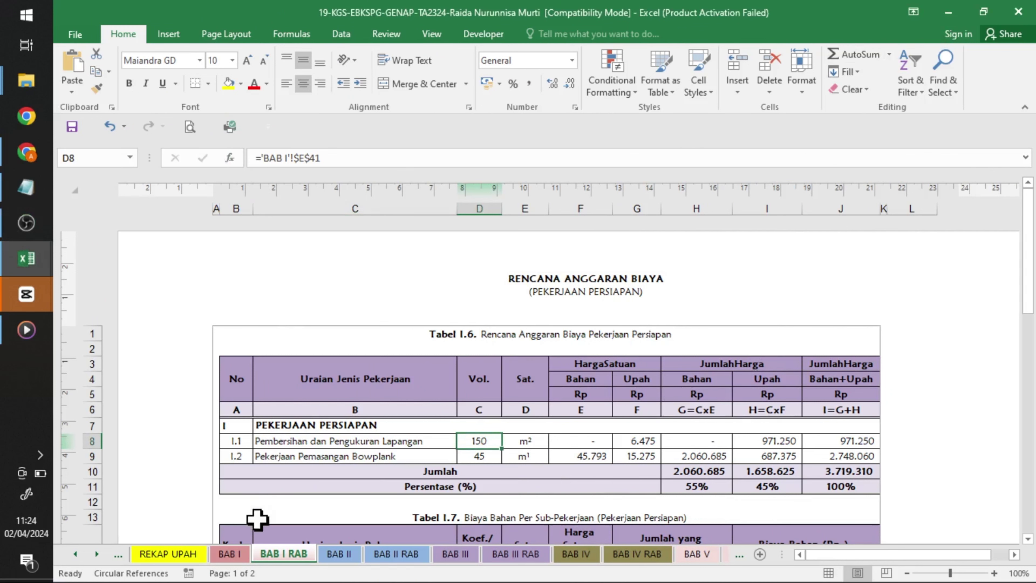
{"action": "left_click", "coordinate": [230, 555]}
{"action": "left_click", "coordinate": [174, 35]}
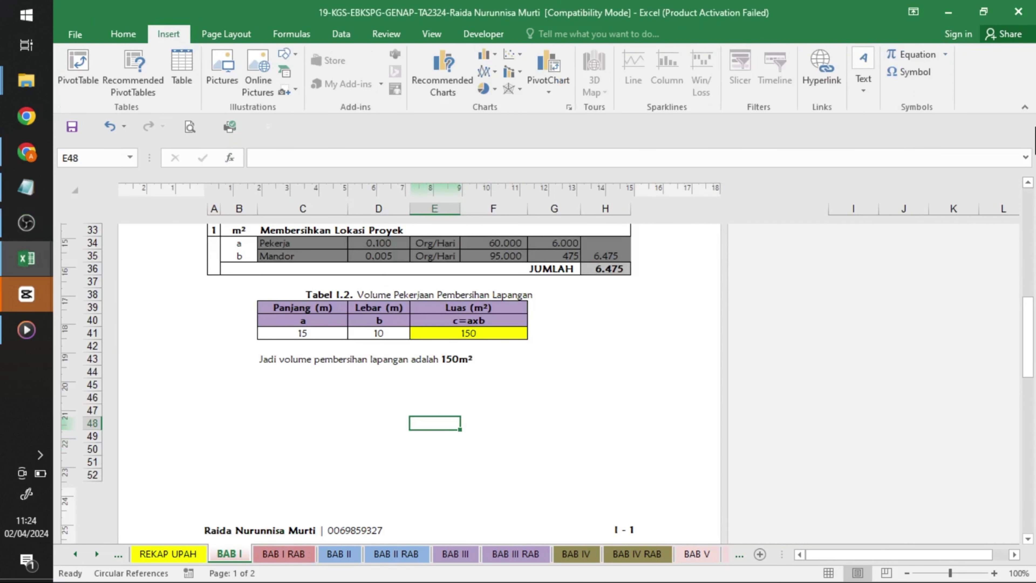
{"action": "left_click", "coordinate": [866, 92]}
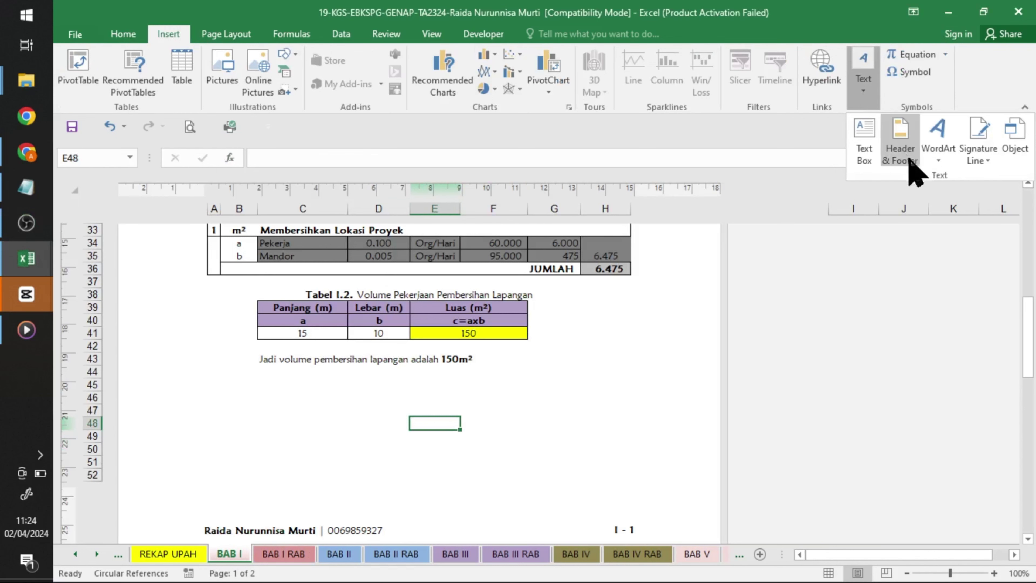
{"action": "left_click", "coordinate": [900, 143]}
{"action": "left_click", "coordinate": [453, 287]}
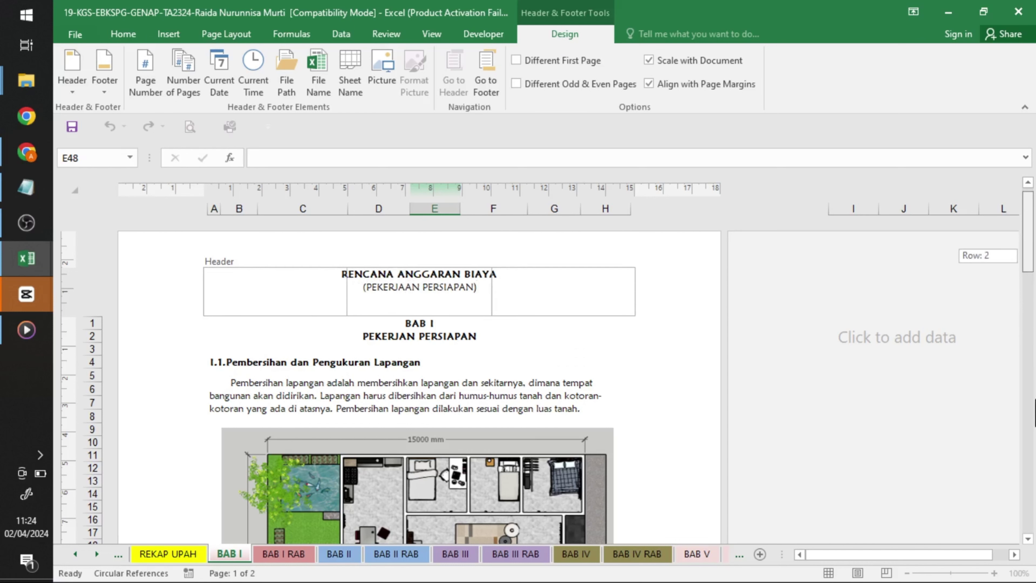
{"action": "key", "text": "Escape"}
{"action": "left_click", "coordinate": [634, 378]}
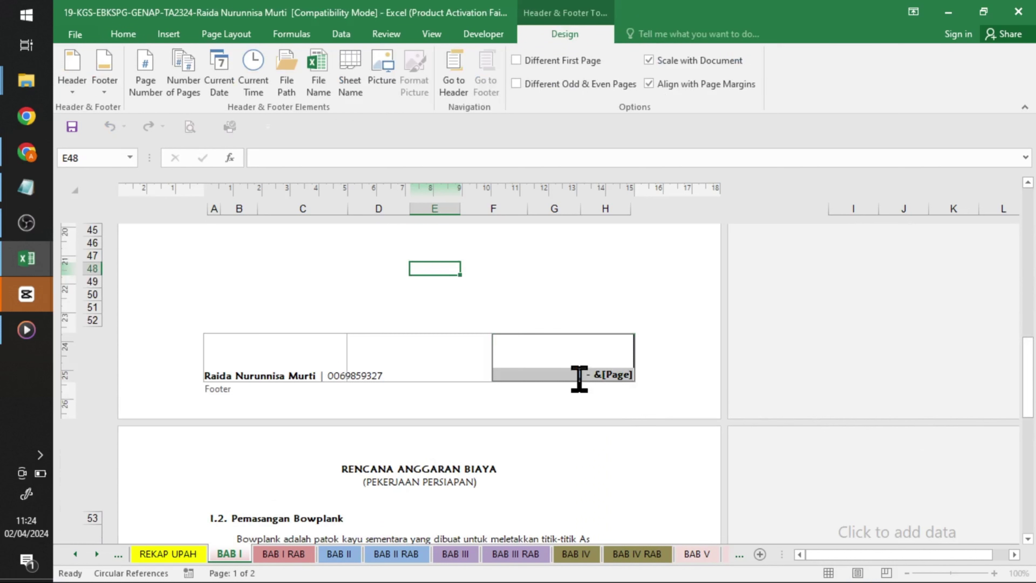
{"action": "left_click", "coordinate": [543, 301]}
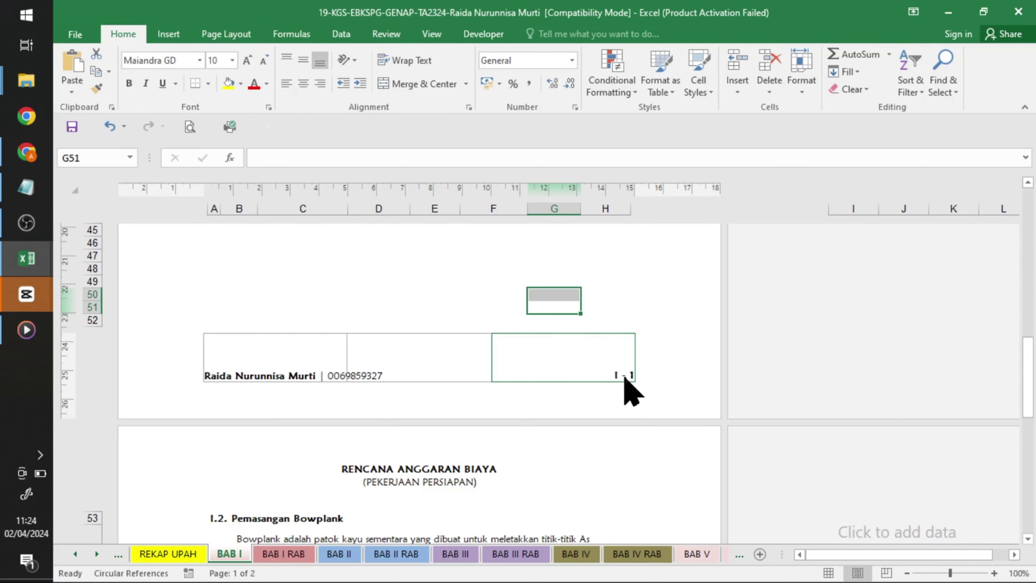
{"action": "left_click_drag", "start_coordinate": [1028, 368], "coordinate": [1033, 547]}
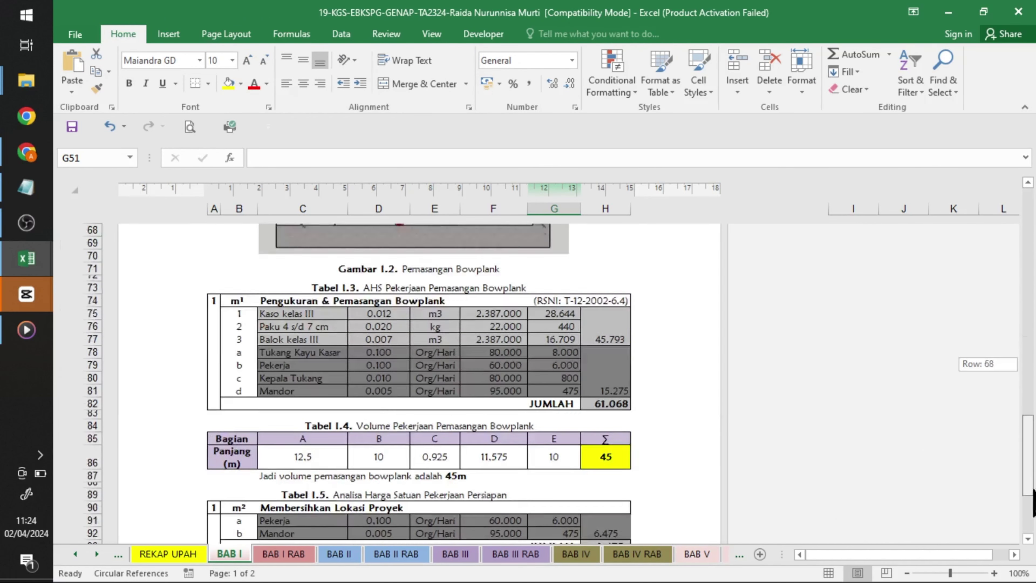
{"action": "scroll", "coordinate": [772, 486], "scroll_direction": "down", "scroll_amount": 2}
{"action": "scroll", "coordinate": [474, 421], "scroll_direction": "down", "scroll_amount": 2}
{"action": "scroll", "coordinate": [397, 370], "scroll_direction": "up", "scroll_amount": 10}
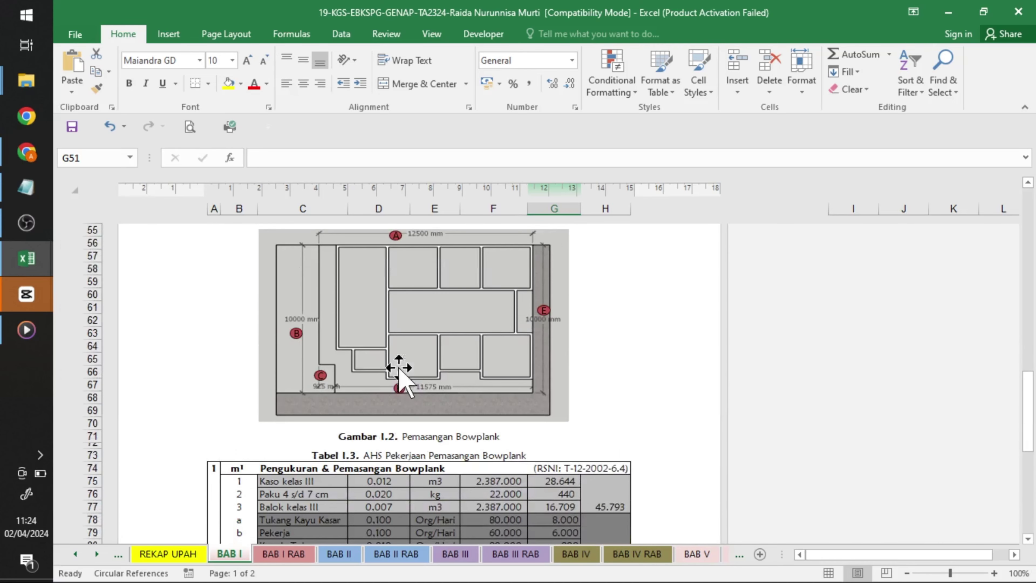
{"action": "scroll", "coordinate": [354, 359], "scroll_direction": "up", "scroll_amount": 5}
{"action": "scroll", "coordinate": [355, 359], "scroll_direction": "up", "scroll_amount": 2}
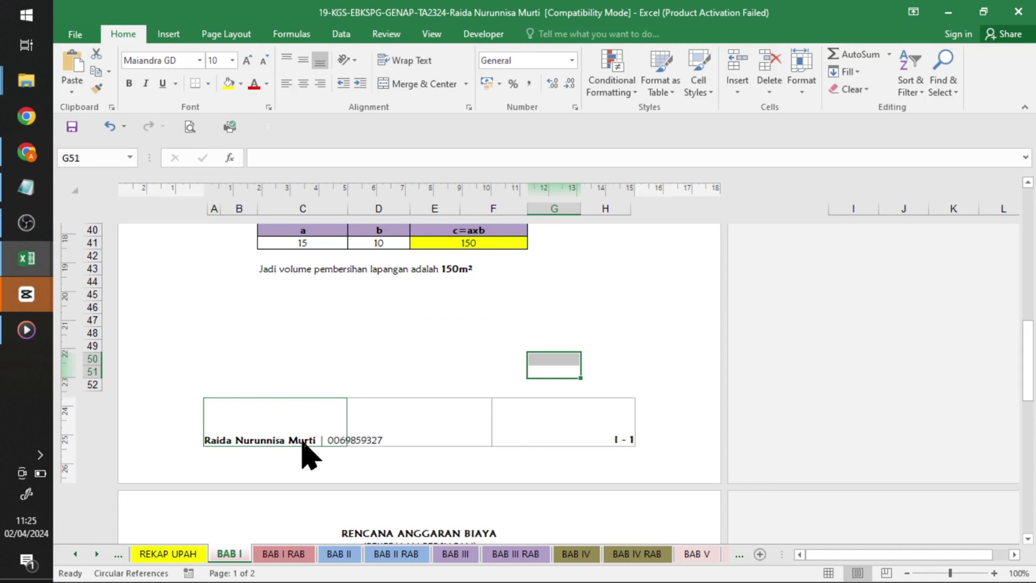
{"action": "left_click", "coordinate": [263, 422]}
{"action": "left_click", "coordinate": [386, 345]}
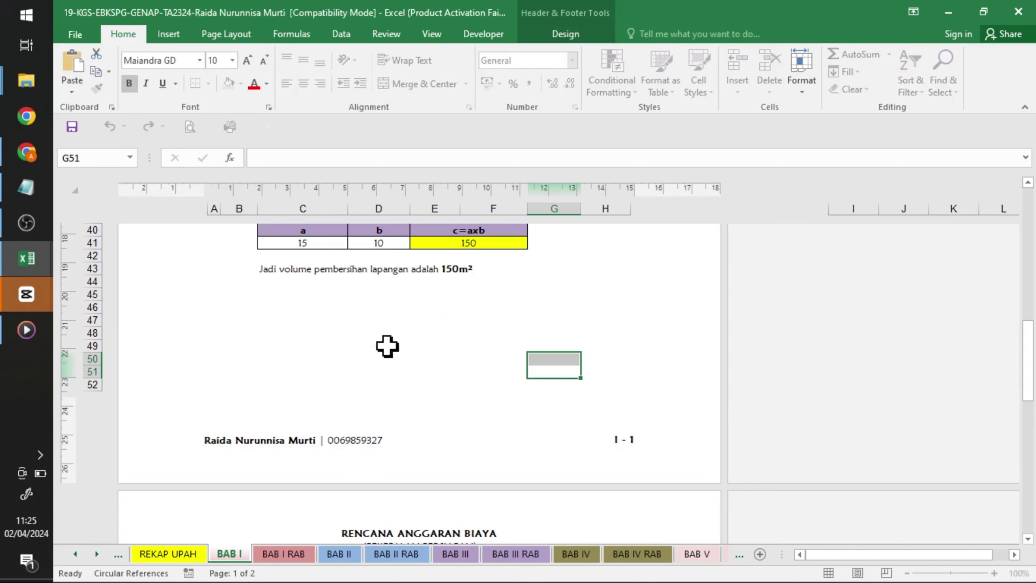
Open BAB I RAB's Page Setup and check first page number 3 and the header/footer settings
{"action": "left_click", "coordinate": [286, 554]}
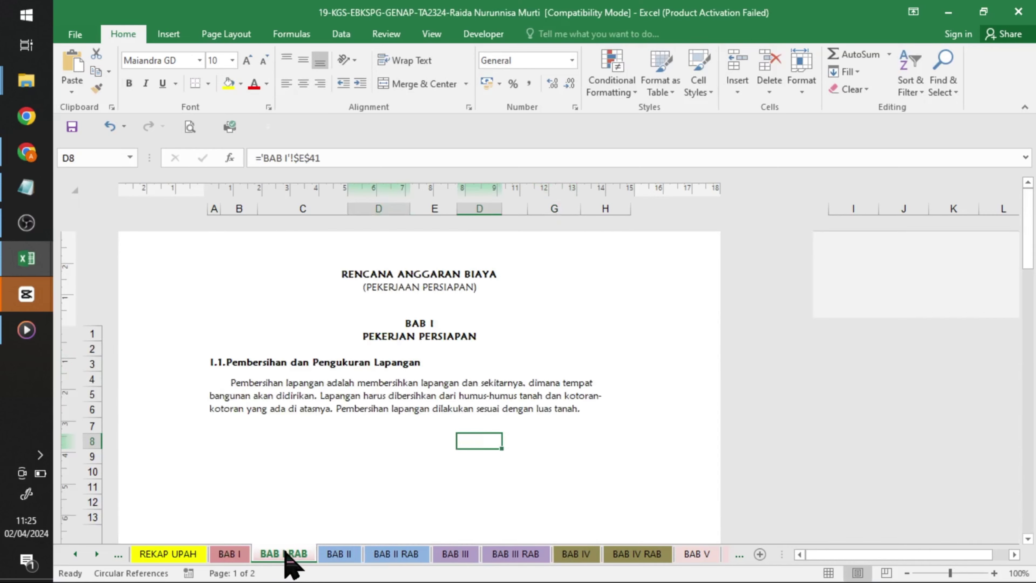
{"action": "scroll", "coordinate": [687, 377], "scroll_direction": "down", "scroll_amount": 4}
{"action": "scroll", "coordinate": [693, 375], "scroll_direction": "down", "scroll_amount": 4}
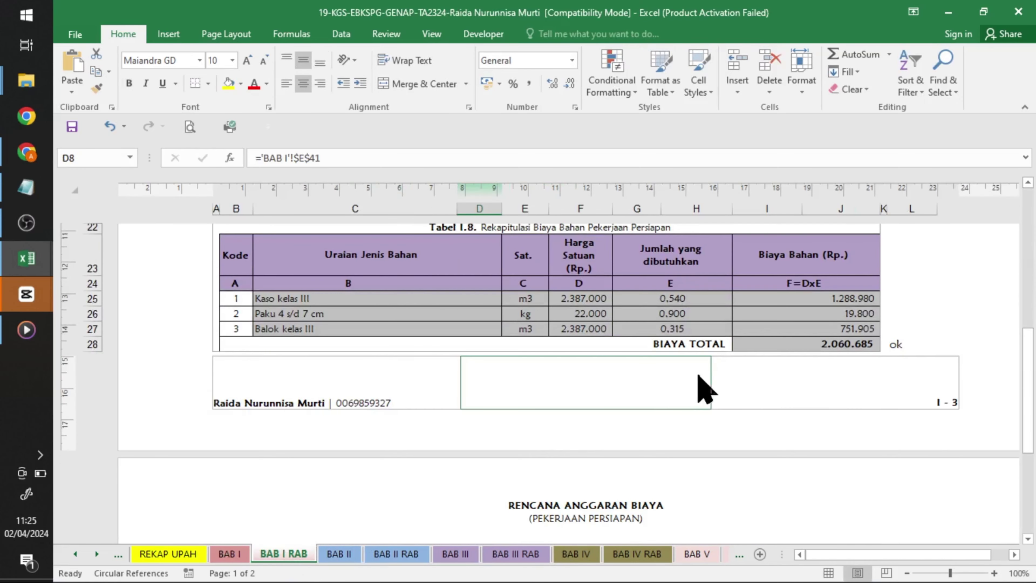
{"action": "left_click", "coordinate": [247, 36]}
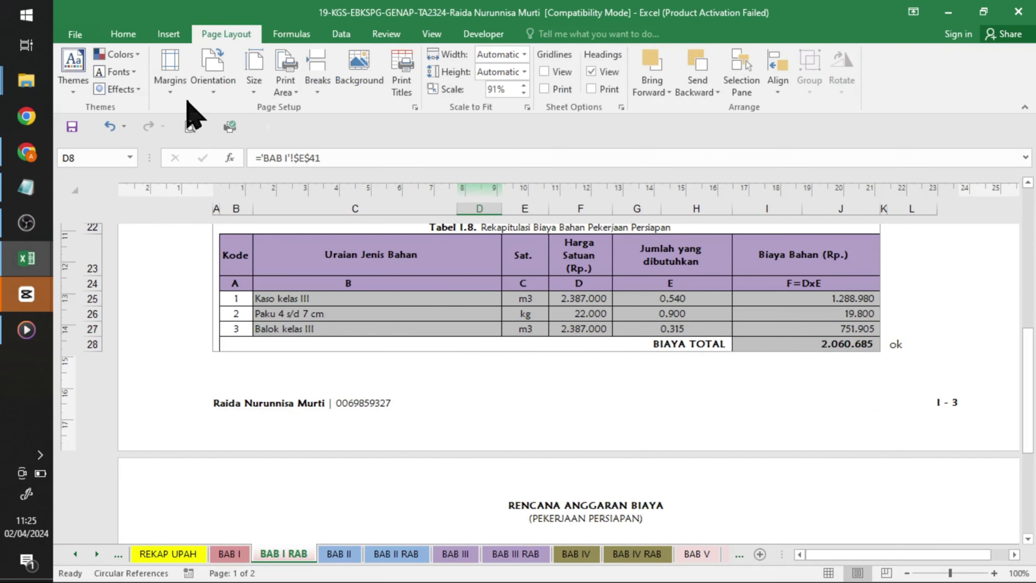
{"action": "left_click", "coordinate": [170, 82]}
{"action": "left_click", "coordinate": [249, 355]}
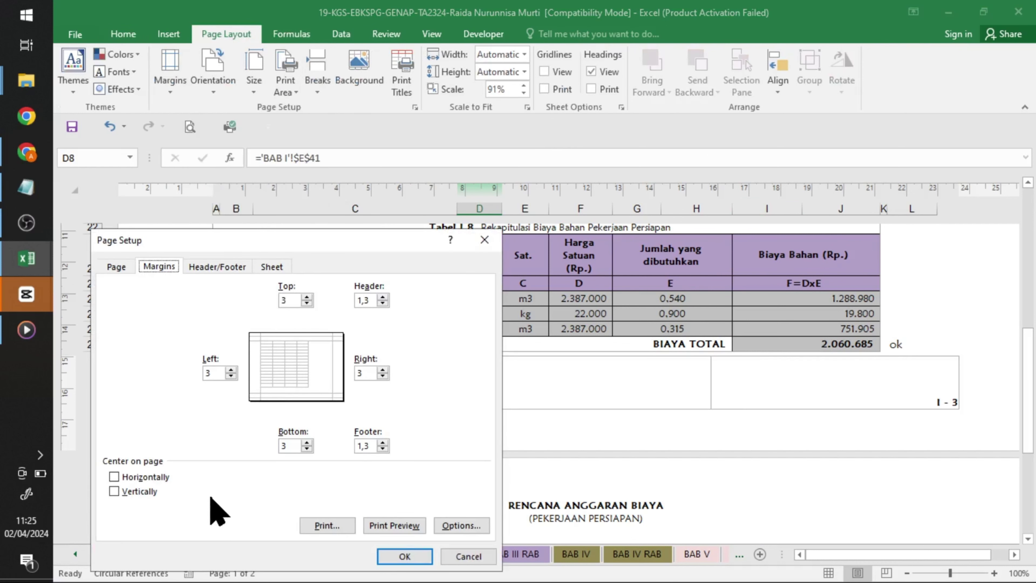
{"action": "left_click", "coordinate": [117, 267]}
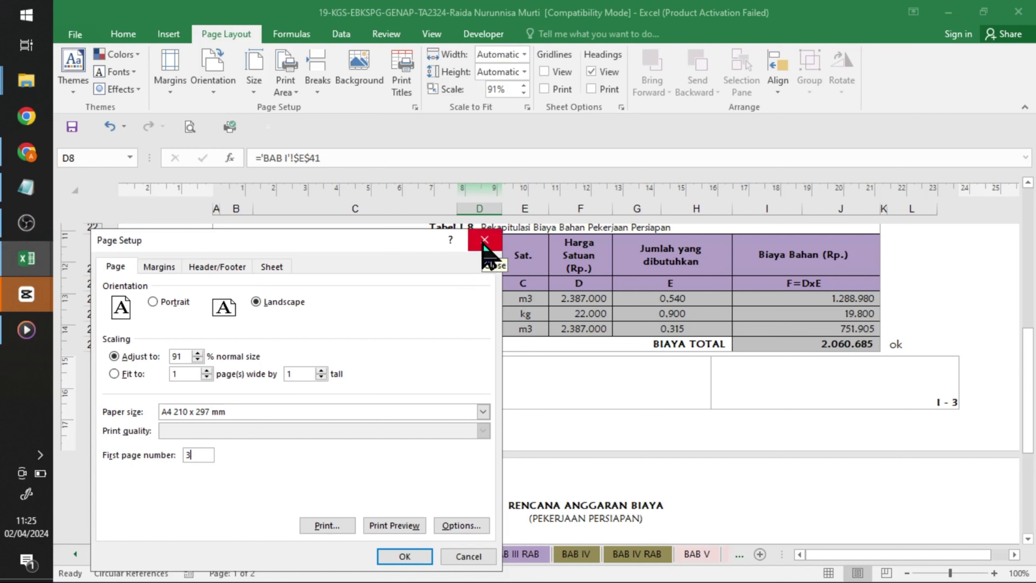
{"action": "left_click", "coordinate": [228, 268]}
Begin adding CM units in the Margins tab, editing the header, footer and right margin values
{"action": "left_click", "coordinate": [124, 266]}
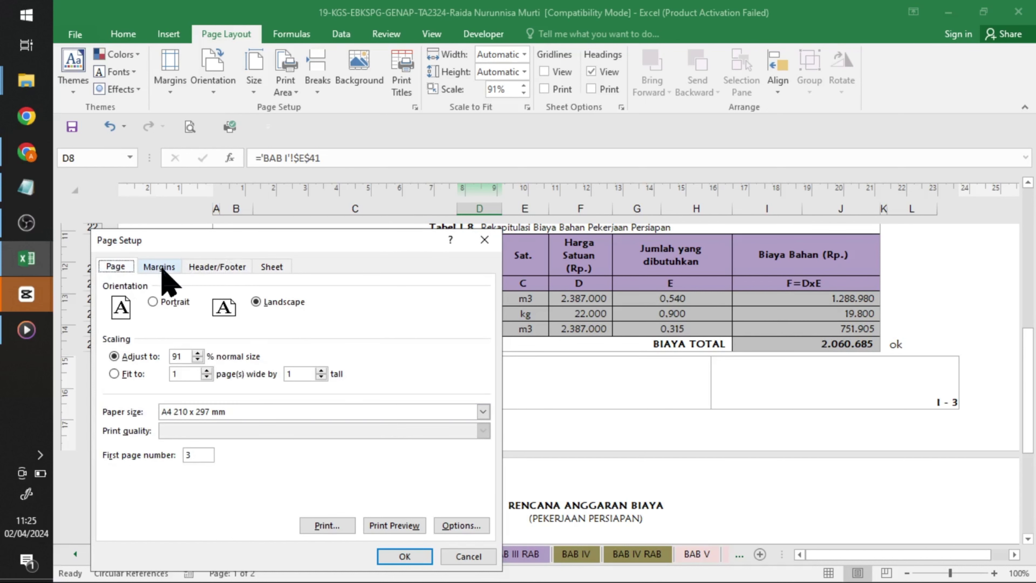
{"action": "left_click", "coordinate": [163, 269]}
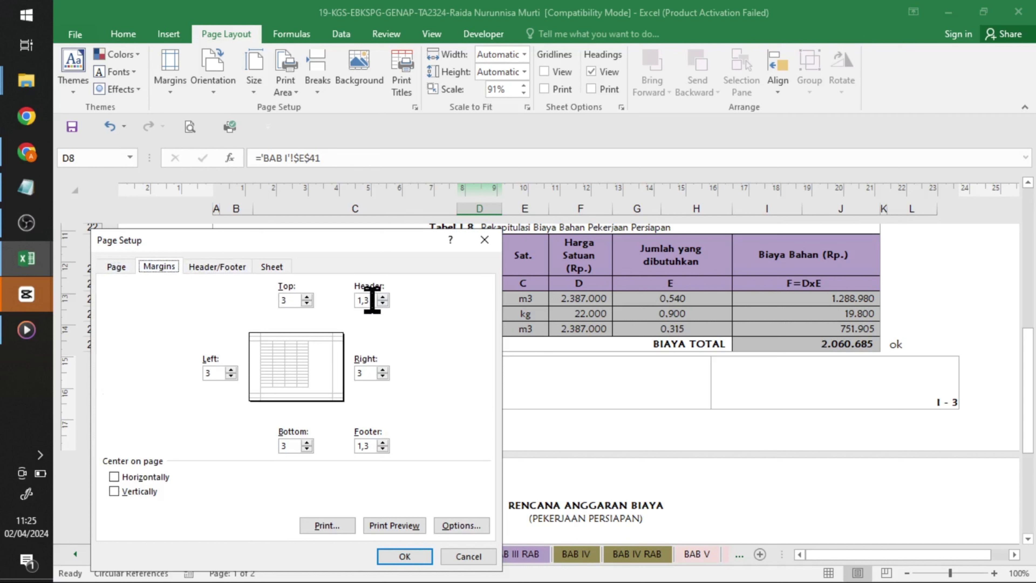
{"action": "left_click", "coordinate": [363, 300]}
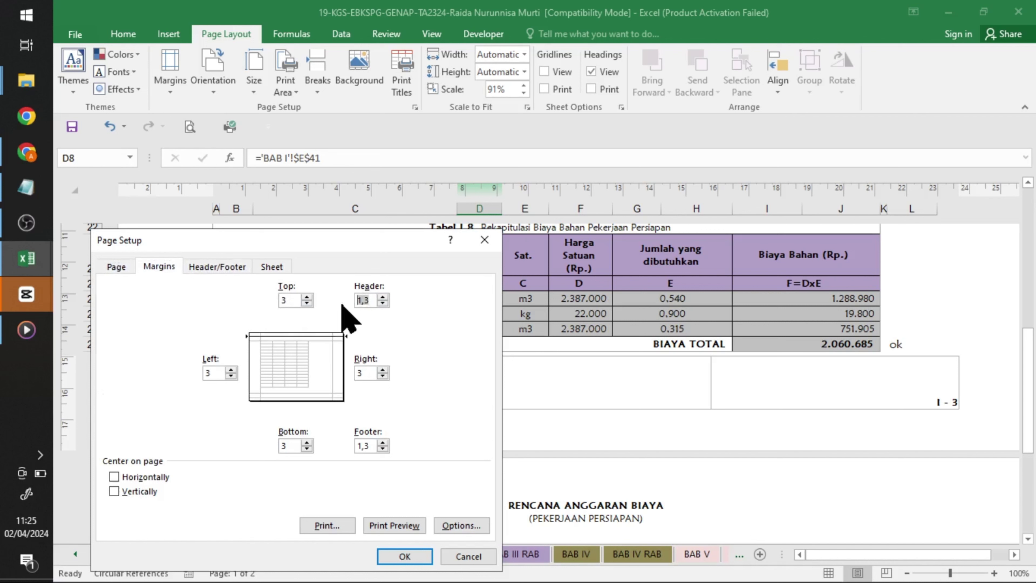
{"action": "type", "text": "3"}
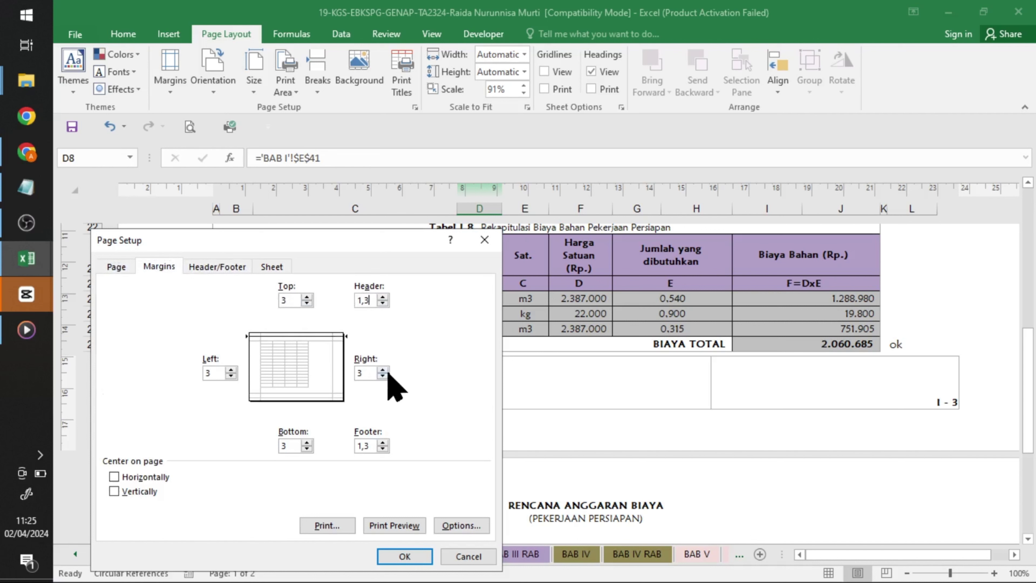
{"action": "left_click", "coordinate": [372, 446]}
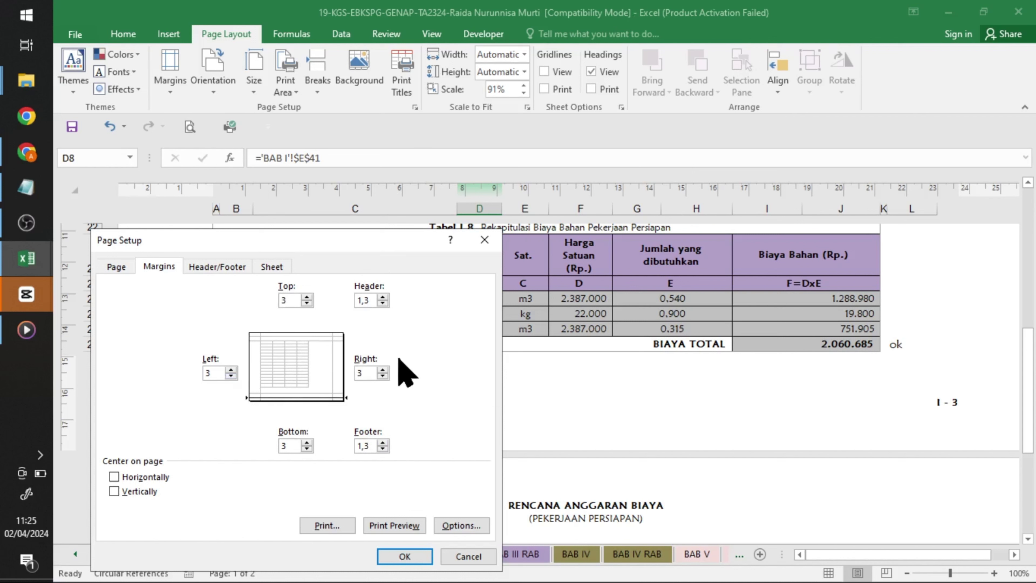
{"action": "left_click", "coordinate": [369, 373]}
{"action": "type", "text": "C"}
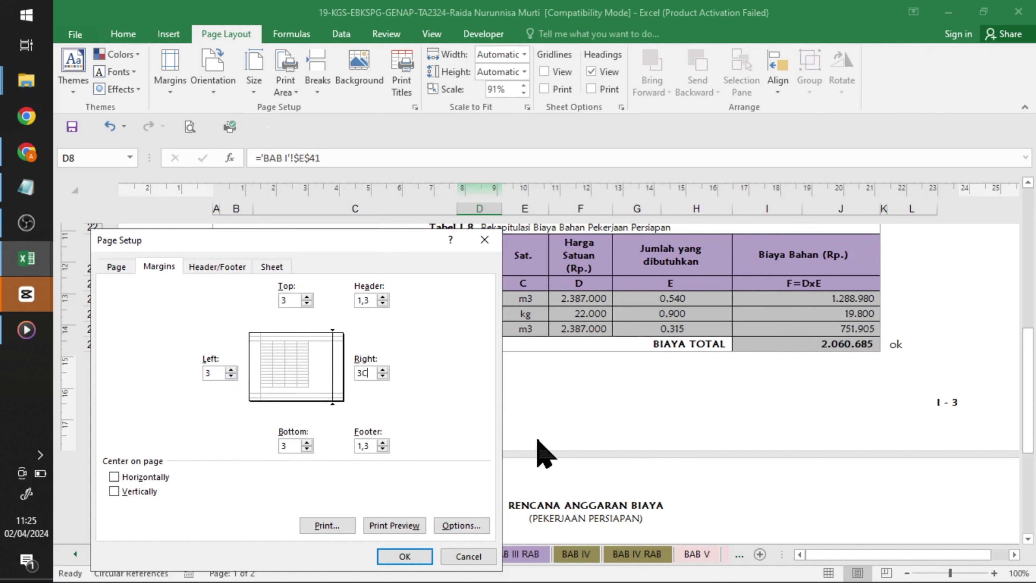
{"action": "type", "text": "M"}
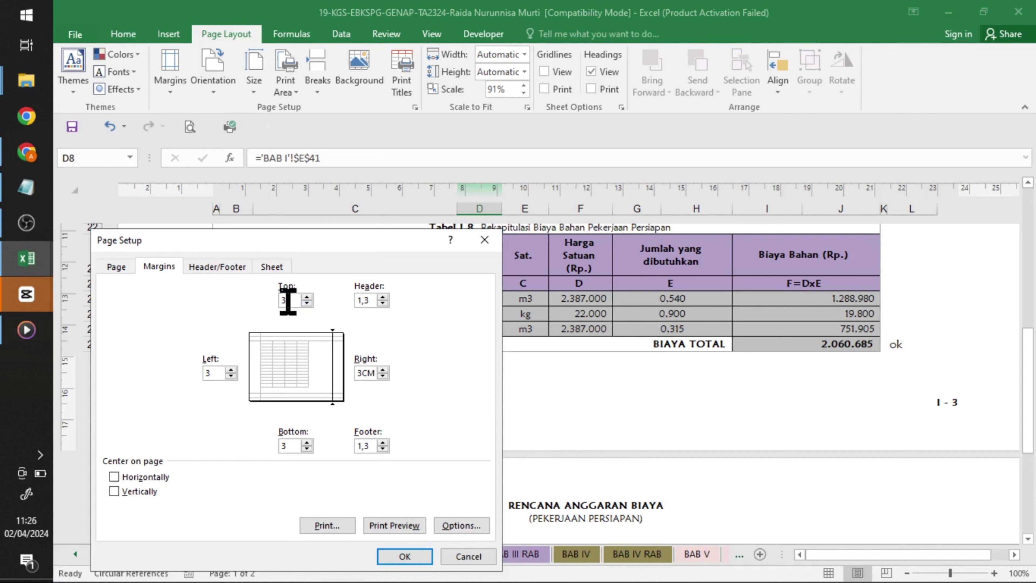
Make Top, Left and Bottom read 3CM, then reselect the header and footer margin values
{"action": "left_click", "coordinate": [290, 300]}
{"action": "type", "text": "M"}
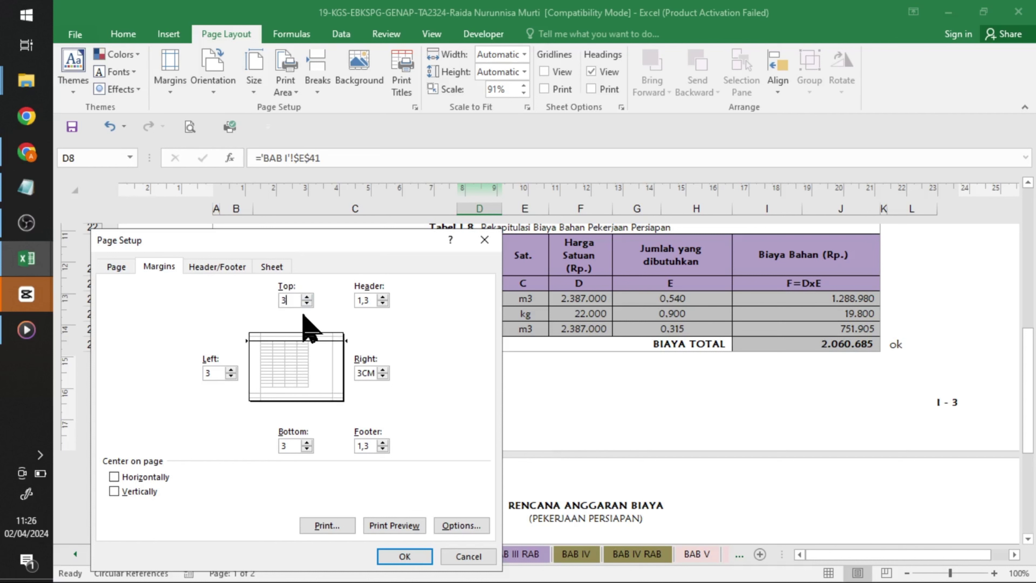
{"action": "left_click", "coordinate": [214, 372]}
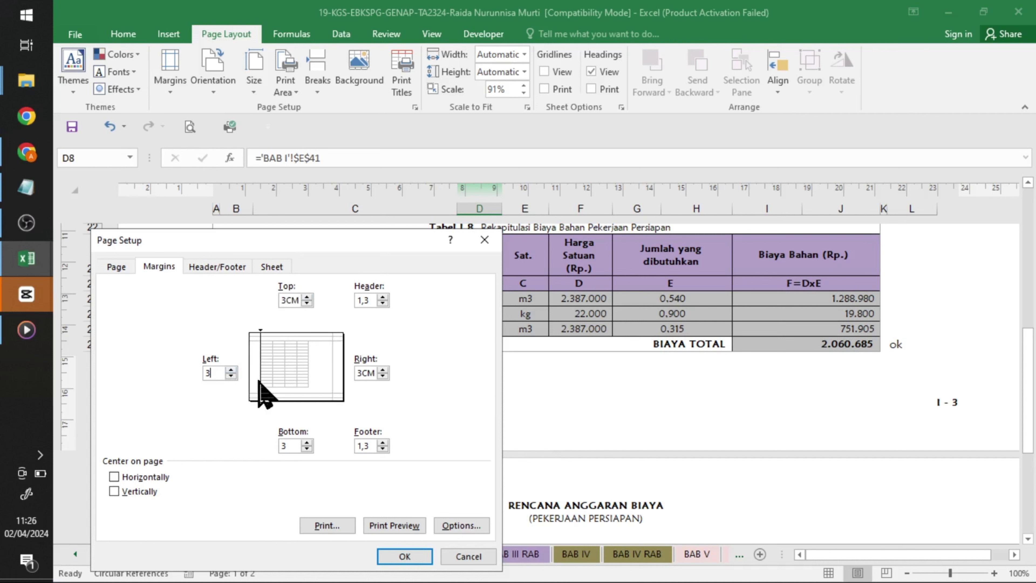
{"action": "type", "text": "CM"}
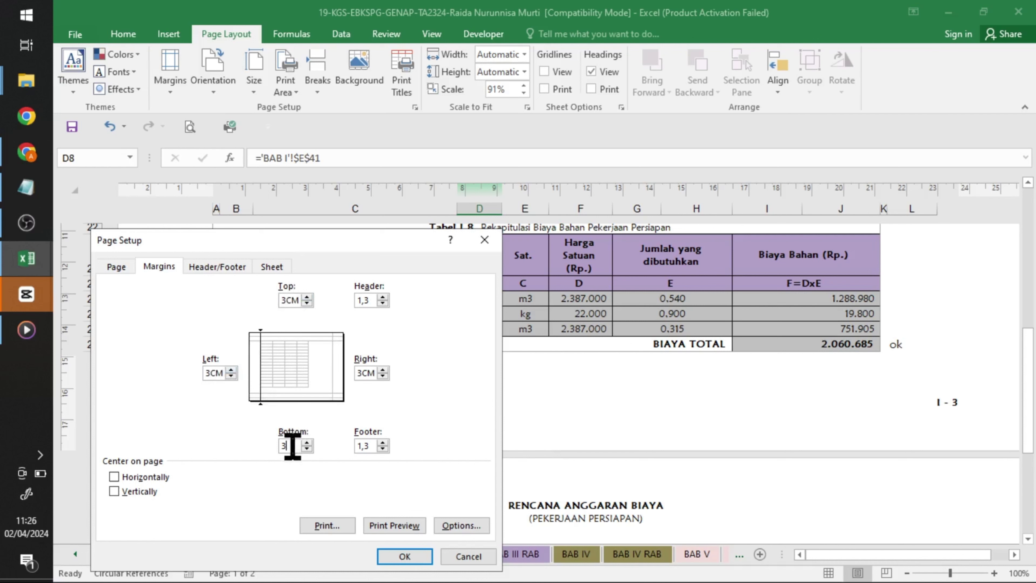
{"action": "left_click", "coordinate": [291, 445]}
{"action": "type", "text": "M"}
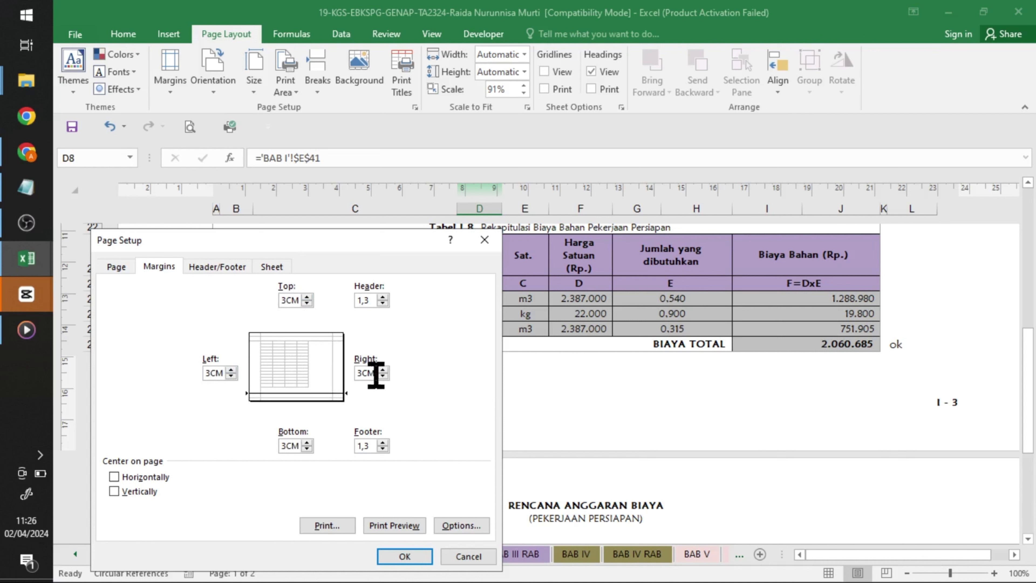
{"action": "double_click", "coordinate": [364, 300]}
{"action": "type", "text": "CM"}
{"action": "double_click", "coordinate": [364, 445]}
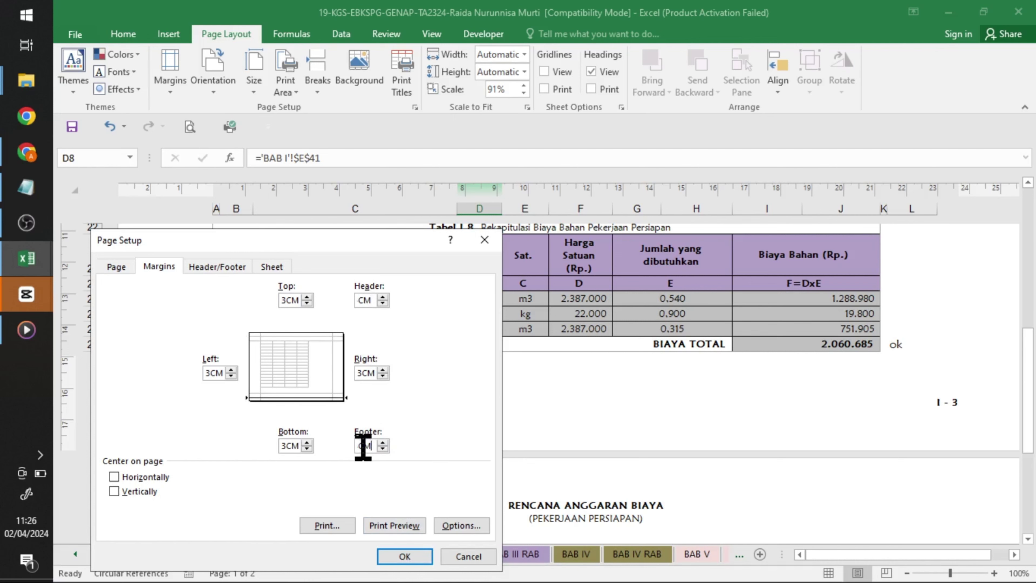
Finish the footer margin entry with CM and apply the 3 cm margins, closing Page Setup
{"action": "type", "text": "CM"}
{"action": "left_click", "coordinate": [409, 561]}
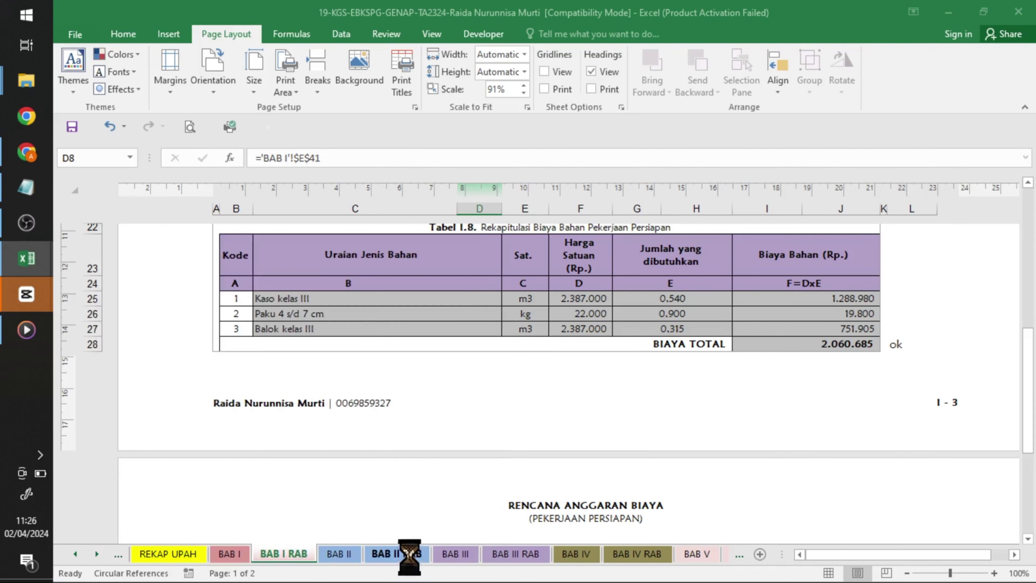